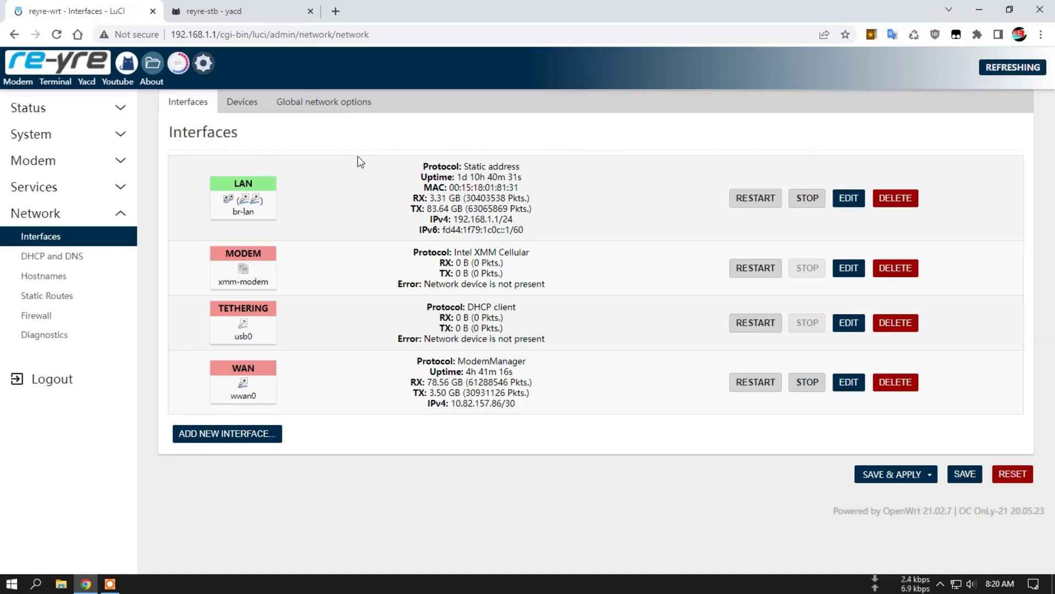
- Open OpenClash's Config Manage page and examine the rule-providers and proxy-providers sections of reyre.yaml
{"action": "left_click", "coordinate": [128, 63]}
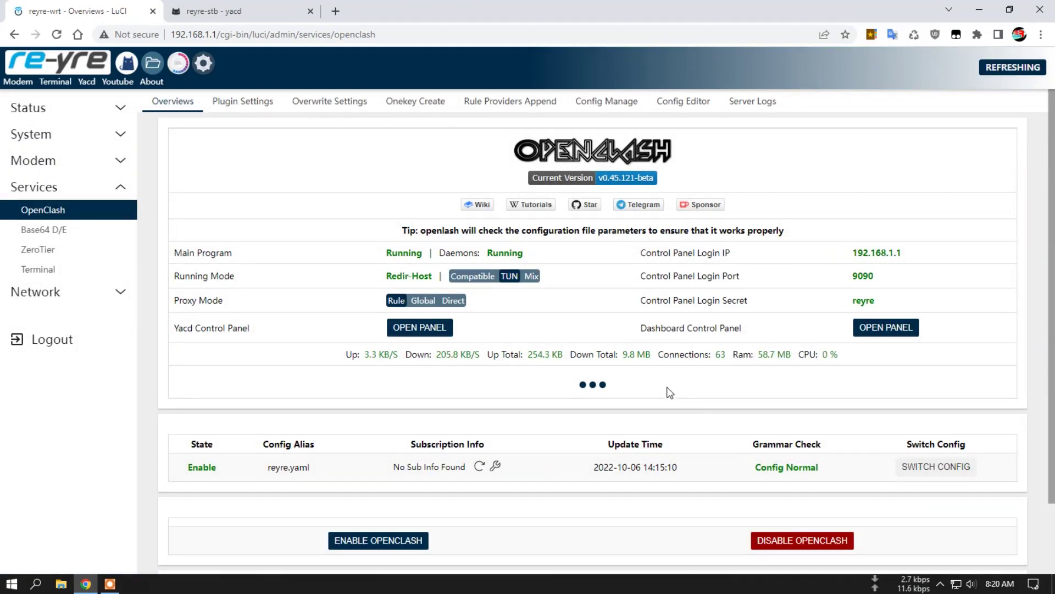
{"action": "left_click", "coordinate": [614, 107]}
{"action": "scroll", "coordinate": [639, 295], "scroll_direction": "down", "scroll_amount": 2}
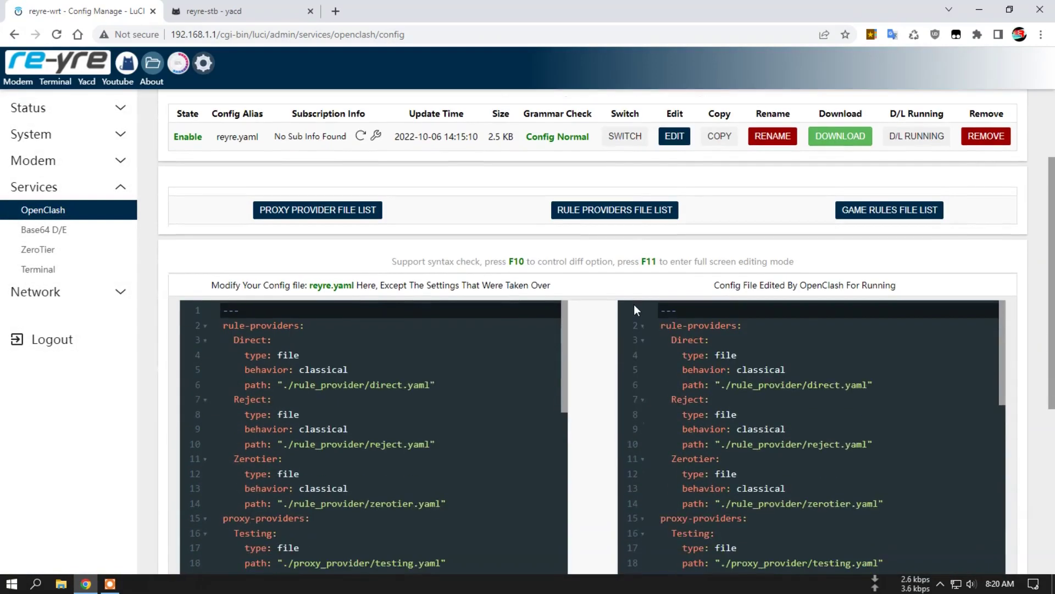
{"action": "scroll", "coordinate": [160, 300], "scroll_direction": "down", "scroll_amount": 2}
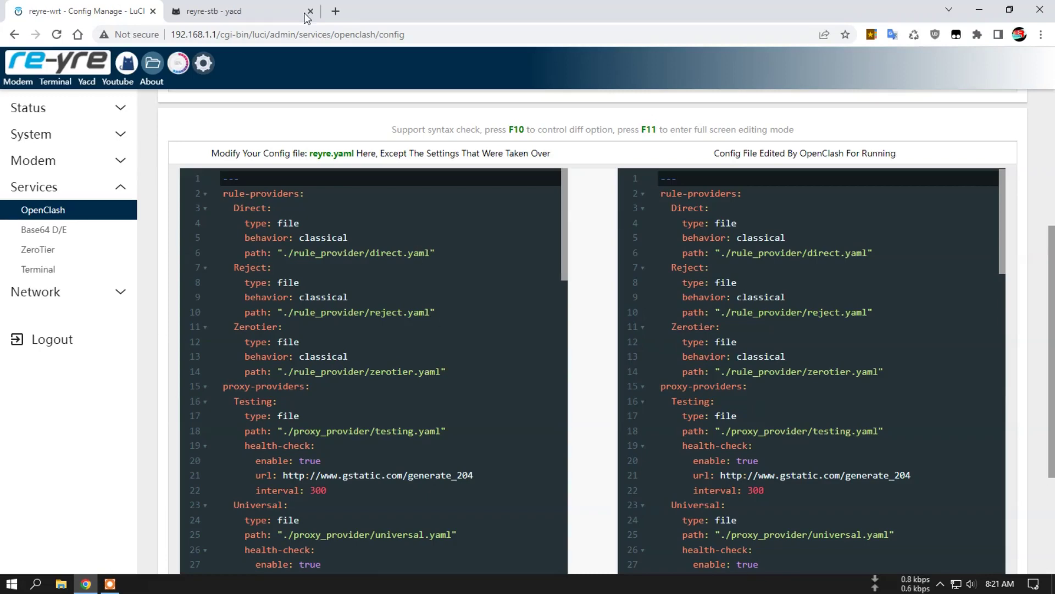
{"action": "scroll", "coordinate": [946, 138], "scroll_direction": "up", "scroll_amount": 5}
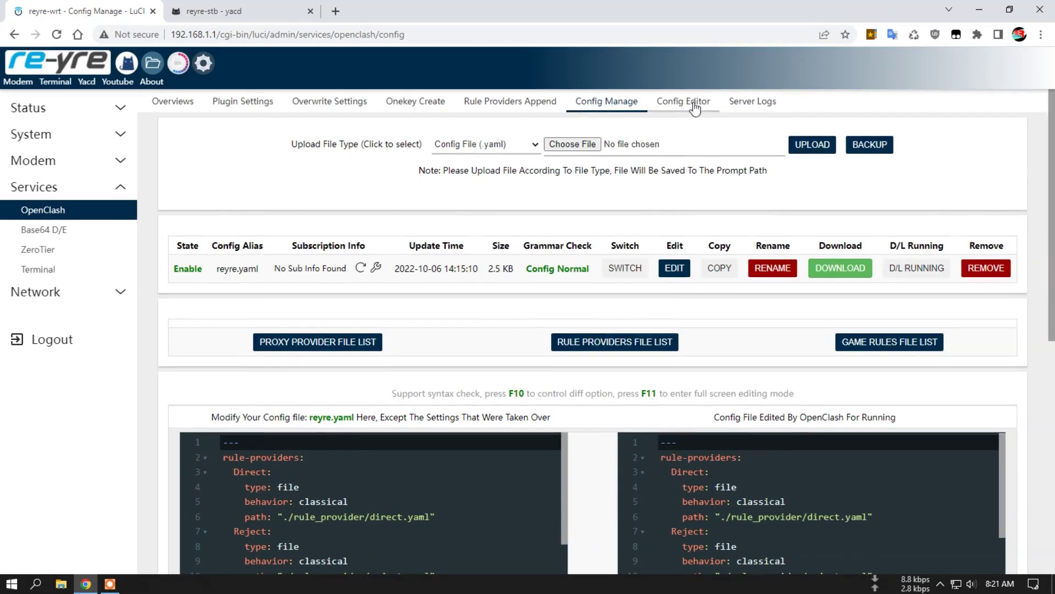
- Open the OpenClash Config Editor in a separate browser tab, close the yacd tab and enter the rule_provider folder
{"action": "right_click", "coordinate": [695, 108]}
{"action": "left_click", "coordinate": [709, 111]}
{"action": "left_click", "coordinate": [310, 11]}
{"action": "left_click", "coordinate": [227, 14]}
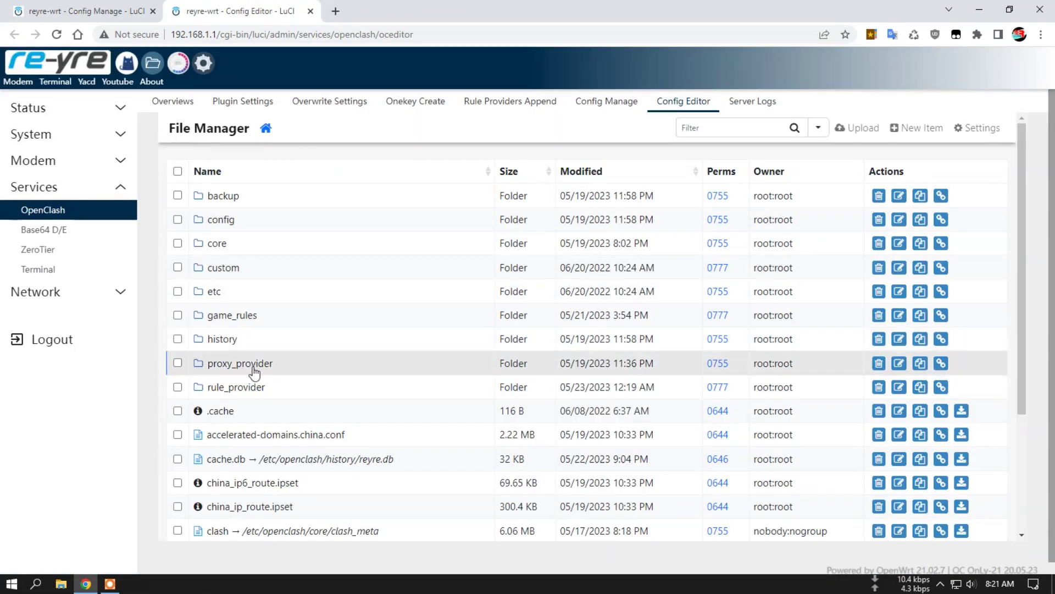
{"action": "left_click", "coordinate": [237, 386]}
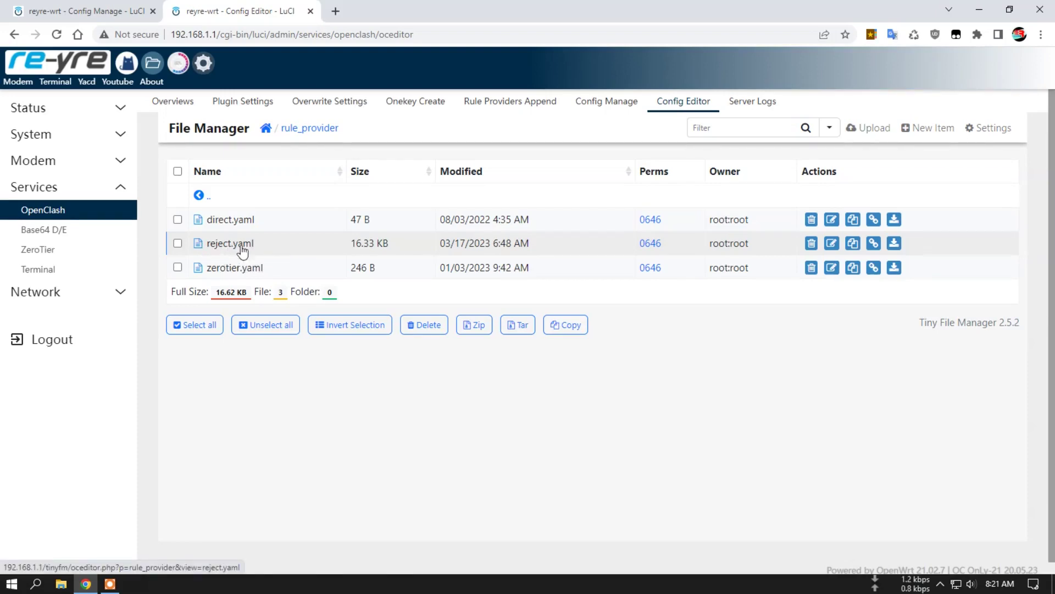
- Open reject.yaml and look through its grouped list of domain rules
{"action": "left_click", "coordinate": [221, 246]}
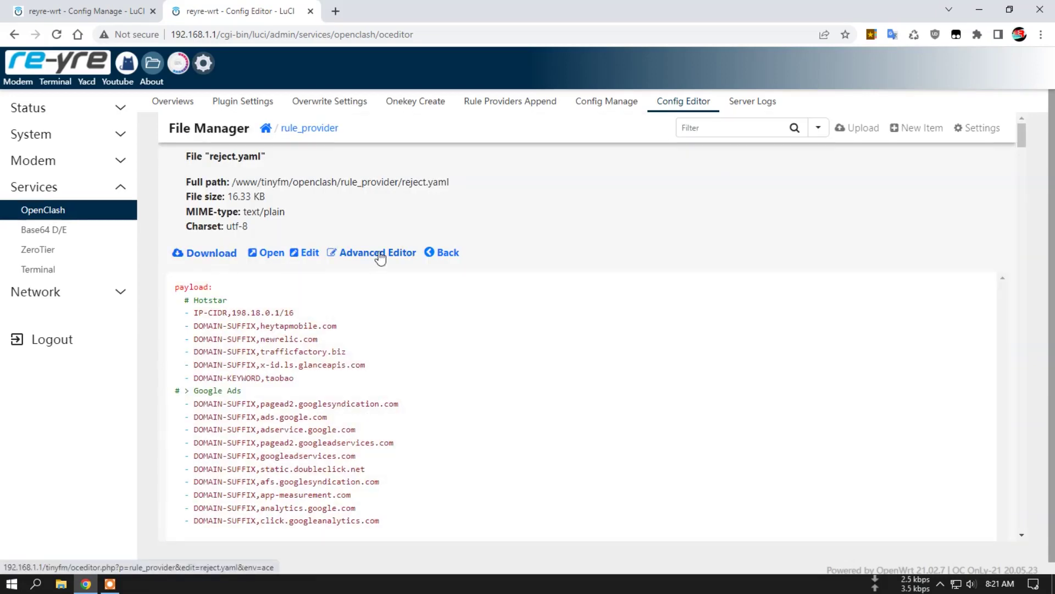
{"action": "scroll", "coordinate": [242, 346], "scroll_direction": "down", "scroll_amount": 10}
{"action": "scroll", "coordinate": [242, 347], "scroll_direction": "up", "scroll_amount": 6}
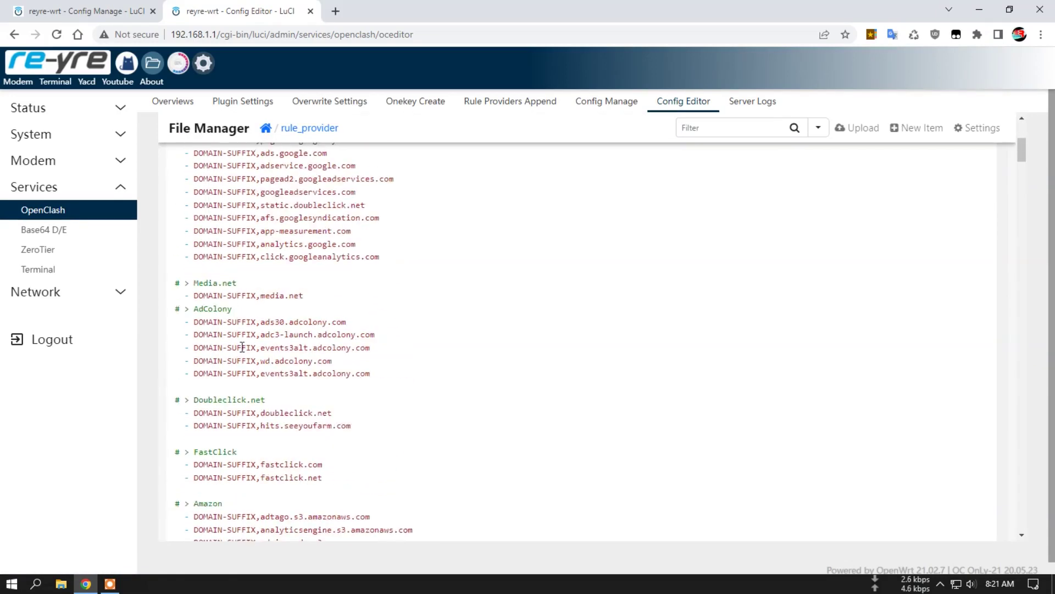
{"action": "scroll", "coordinate": [242, 347], "scroll_direction": "up", "scroll_amount": 5}
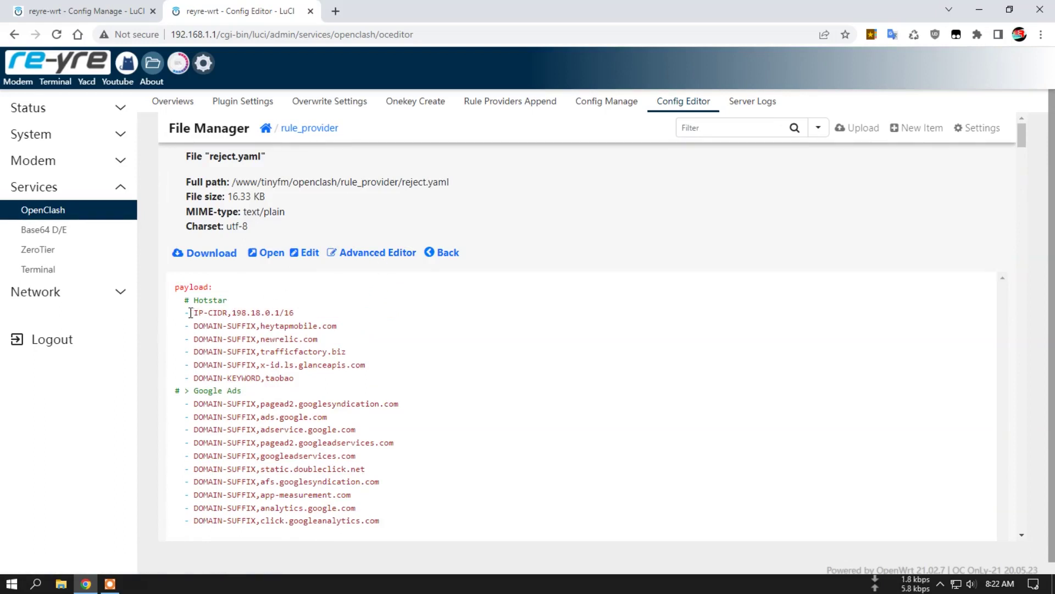
- Examine the hyphen prefixes and the DOMAIN-SUFFIX and IP-CIDR rule types in reject.yaml, view it in the Advanced Editor and return to rule_provider
{"action": "left_click_drag", "start_coordinate": [185, 313], "coordinate": [195, 313]}
{"action": "left_click", "coordinate": [182, 312]}
{"action": "left_click_drag", "start_coordinate": [185, 312], "coordinate": [193, 312]}
{"action": "double_click", "coordinate": [186, 325]}
{"action": "left_click_drag", "start_coordinate": [195, 328], "coordinate": [243, 328]}
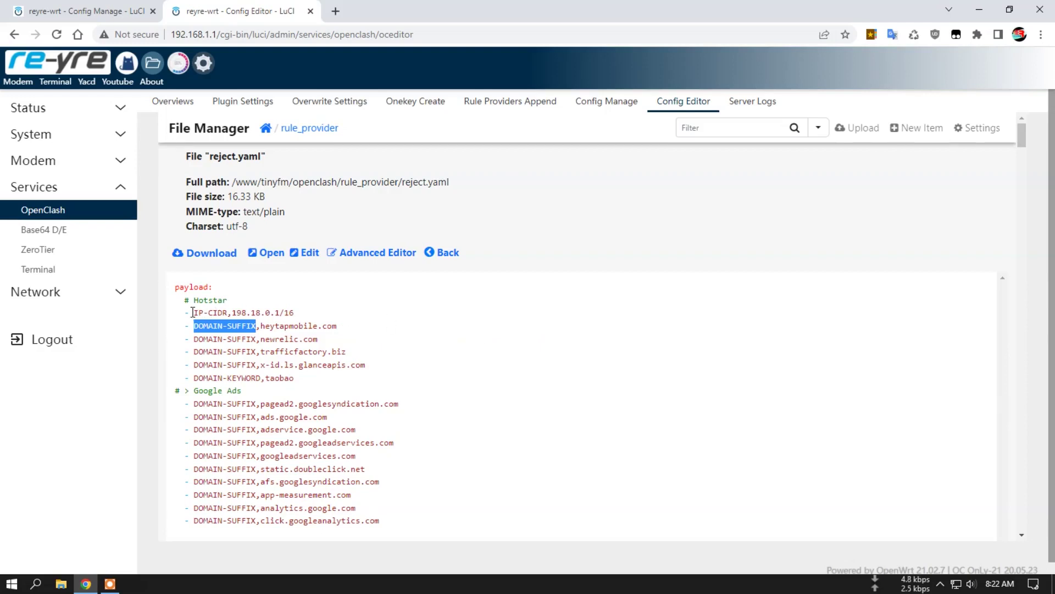
{"action": "left_click_drag", "start_coordinate": [193, 312], "coordinate": [229, 313]}
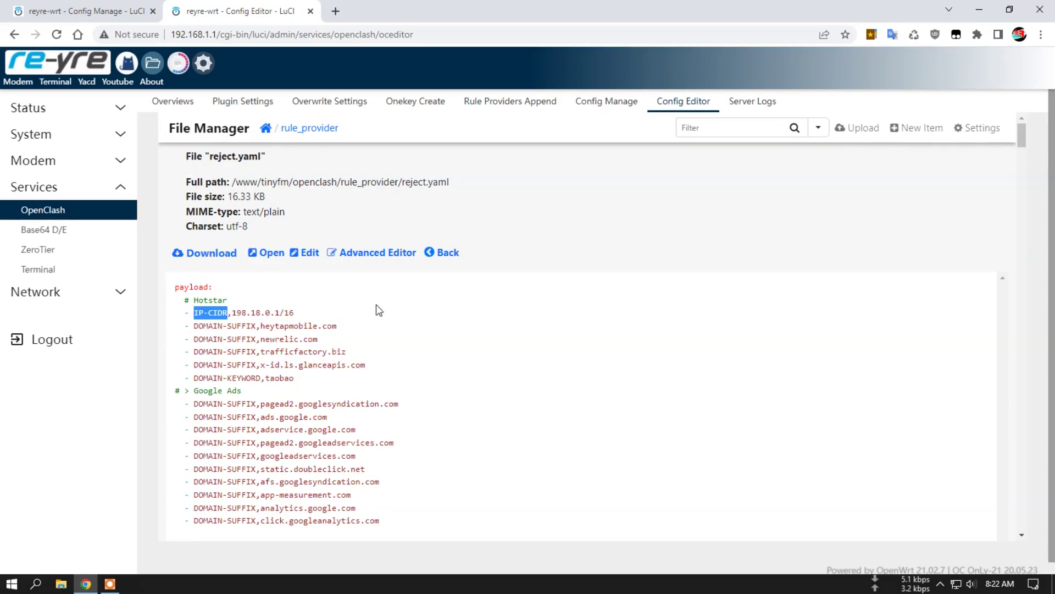
{"action": "left_click", "coordinate": [378, 254]}
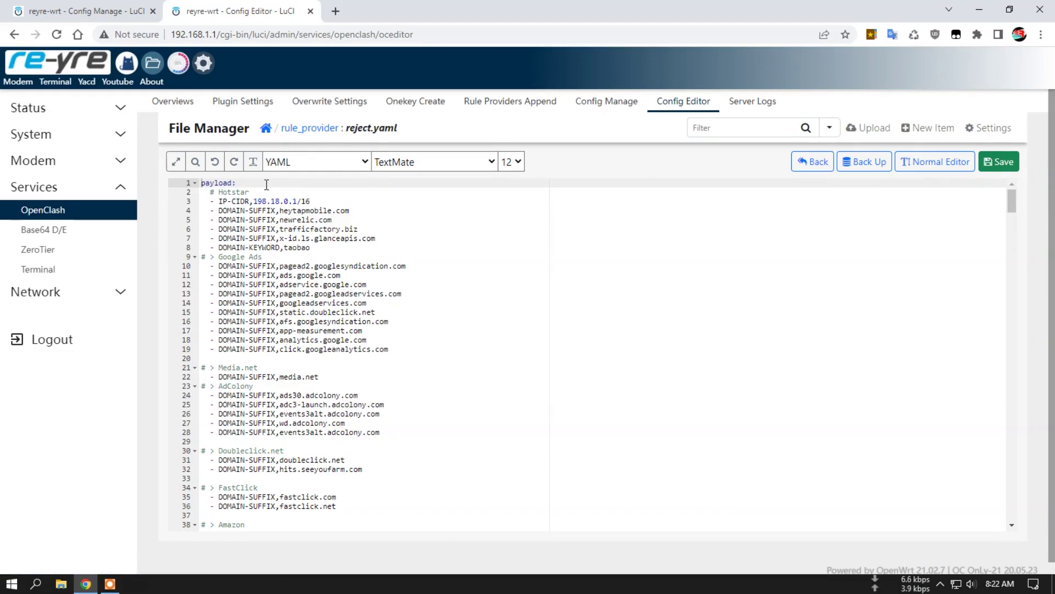
{"action": "left_click", "coordinate": [311, 132]}
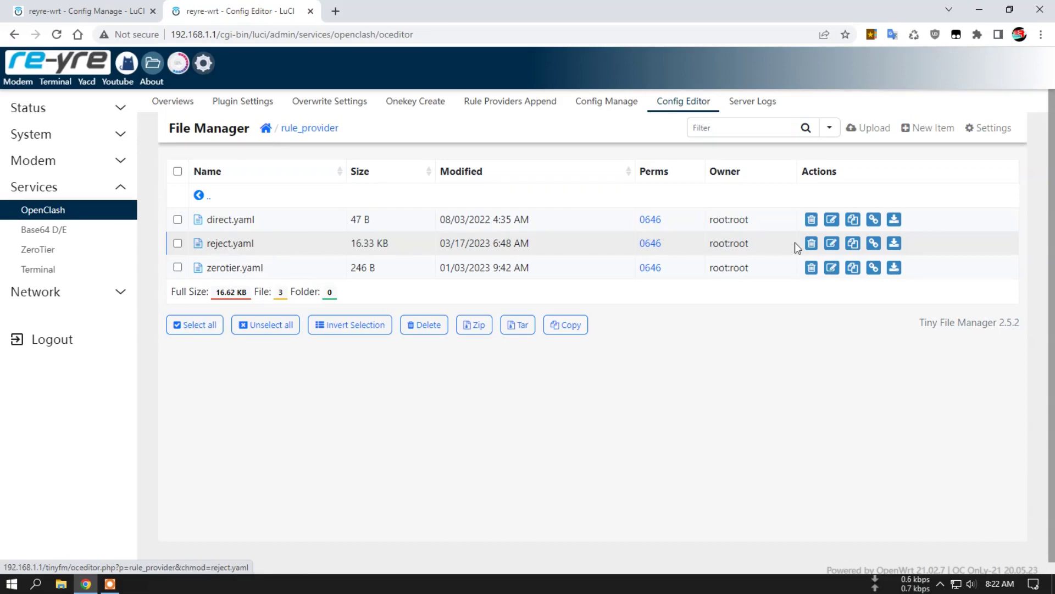
- Rename reject.yaml in the rule_provider folder to reject.txt
{"action": "left_click", "coordinate": [831, 243]}
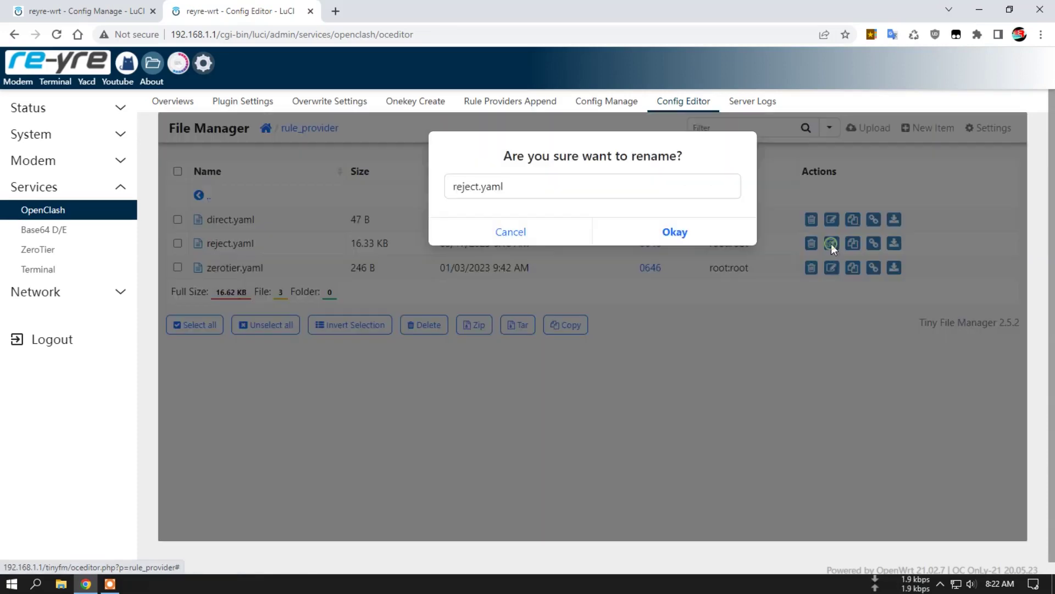
{"action": "double_click", "coordinate": [484, 187]}
{"action": "type", "text": "txt"}
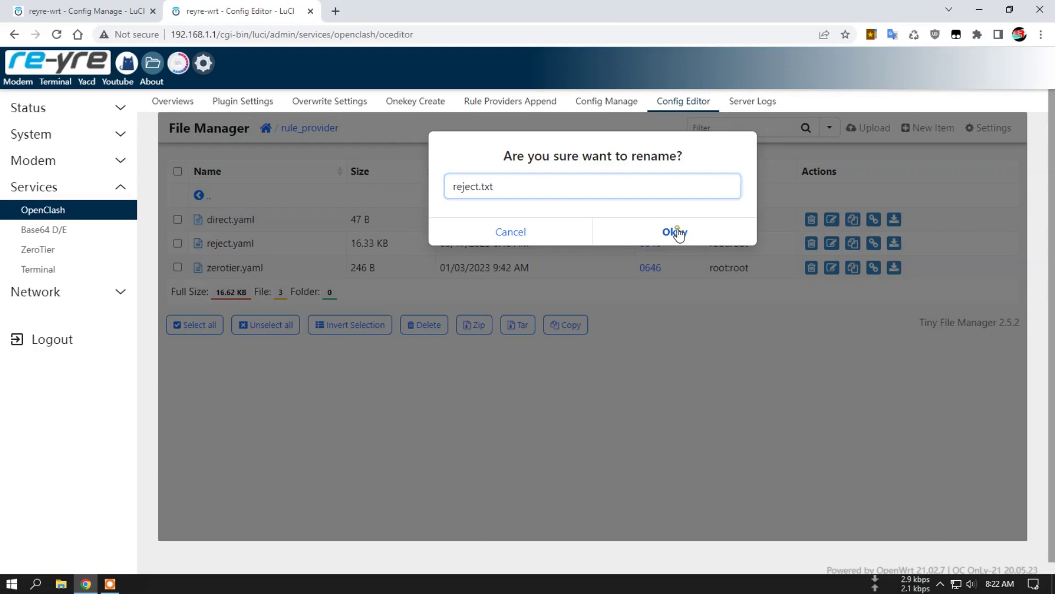
{"action": "left_click", "coordinate": [680, 233]}
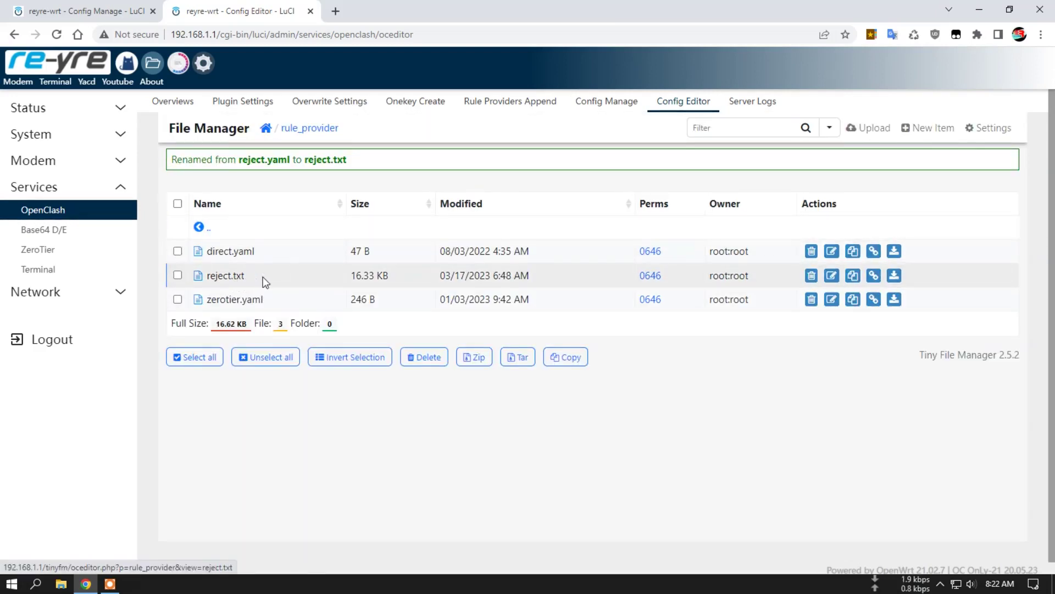
- Open reject.txt in the Advanced Editor
{"action": "left_click", "coordinate": [222, 278]}
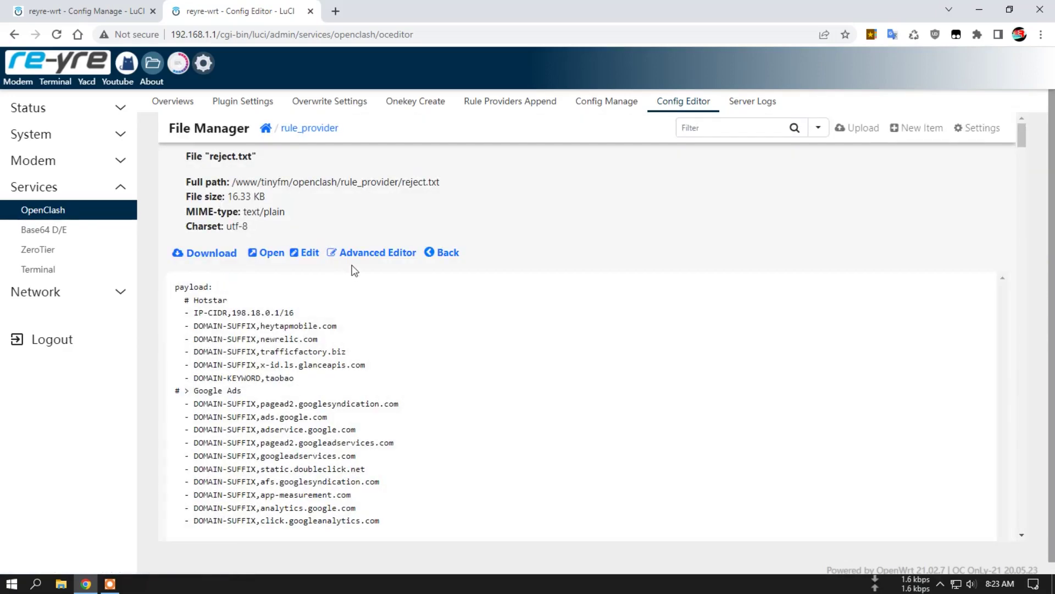
{"action": "left_click", "coordinate": [370, 254]}
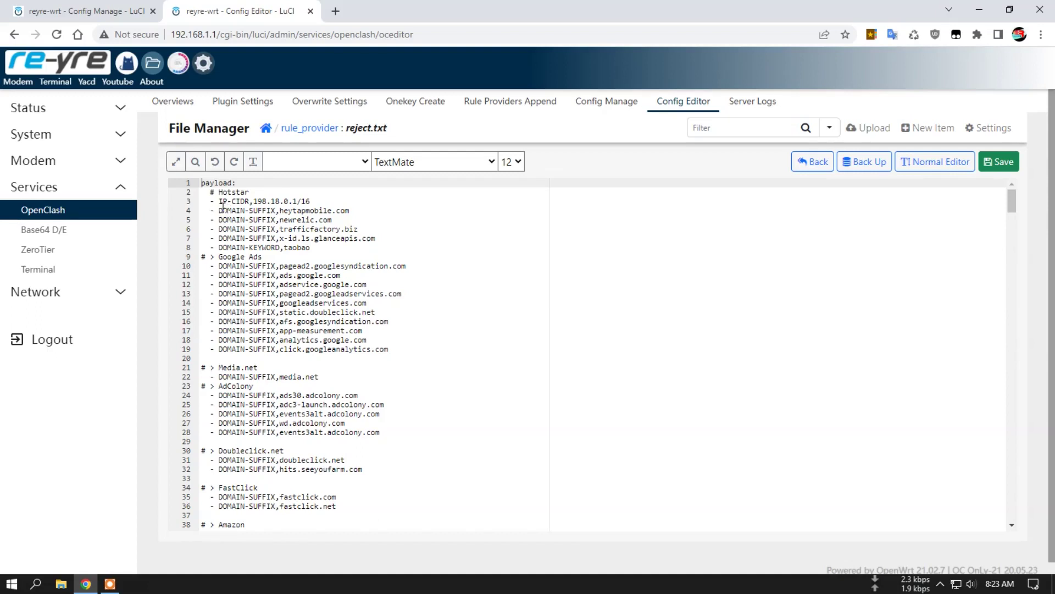
- Search reject.txt for the word DOMAIN taken from line 4
{"action": "left_click_drag", "start_coordinate": [219, 209], "coordinate": [196, 209]}
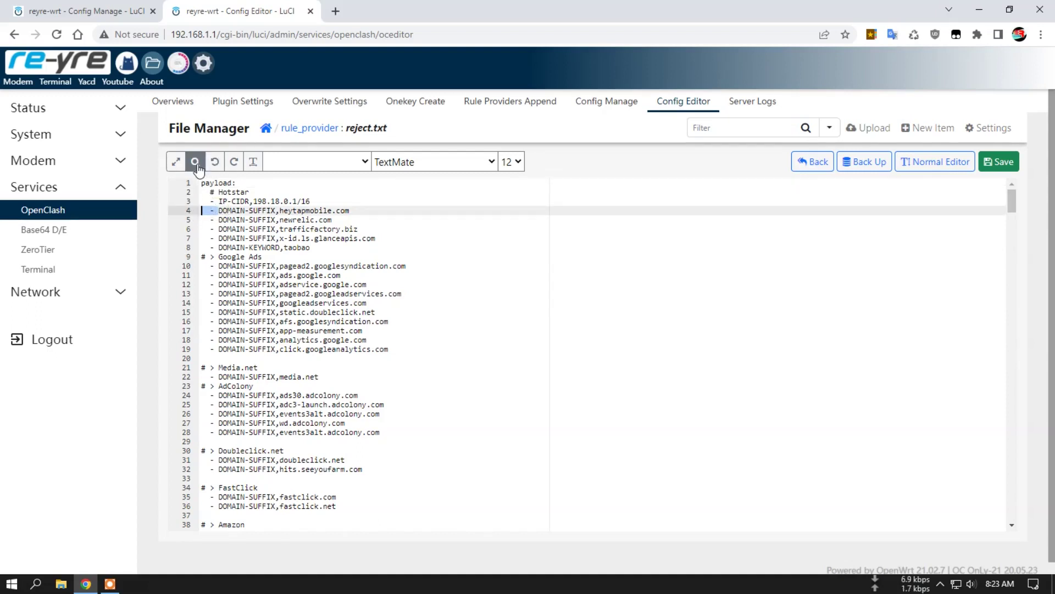
{"action": "left_click", "coordinate": [222, 210]}
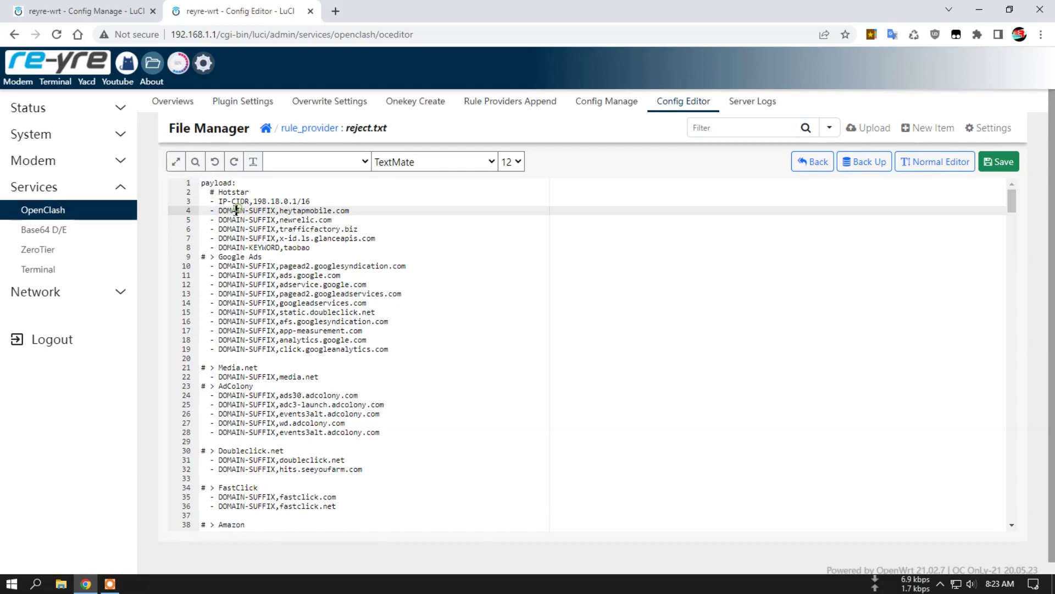
{"action": "left_click_drag", "start_coordinate": [220, 210], "coordinate": [246, 210]}
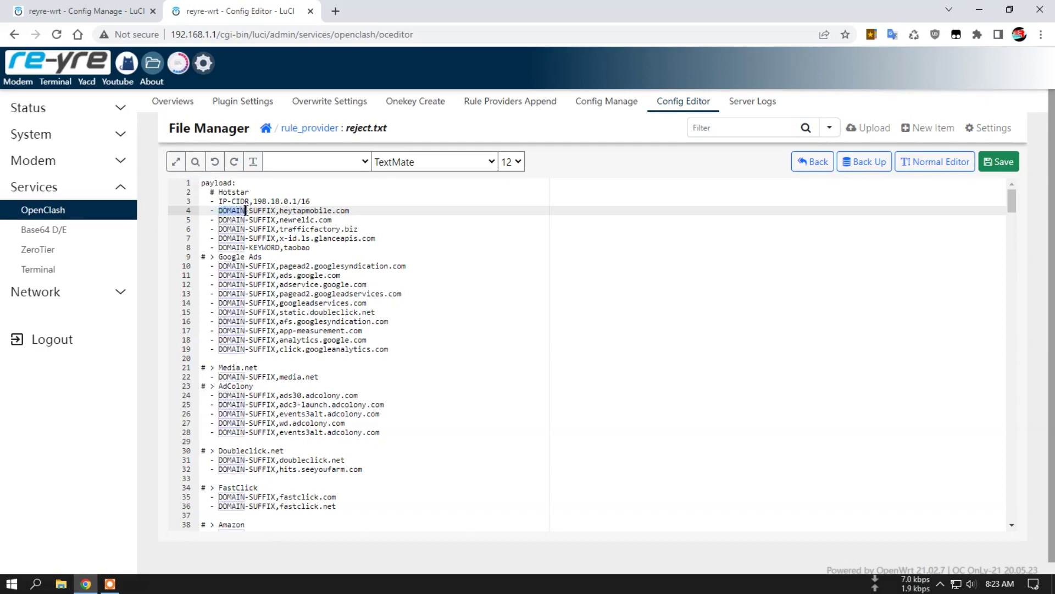
{"action": "left_click", "coordinate": [195, 161]}
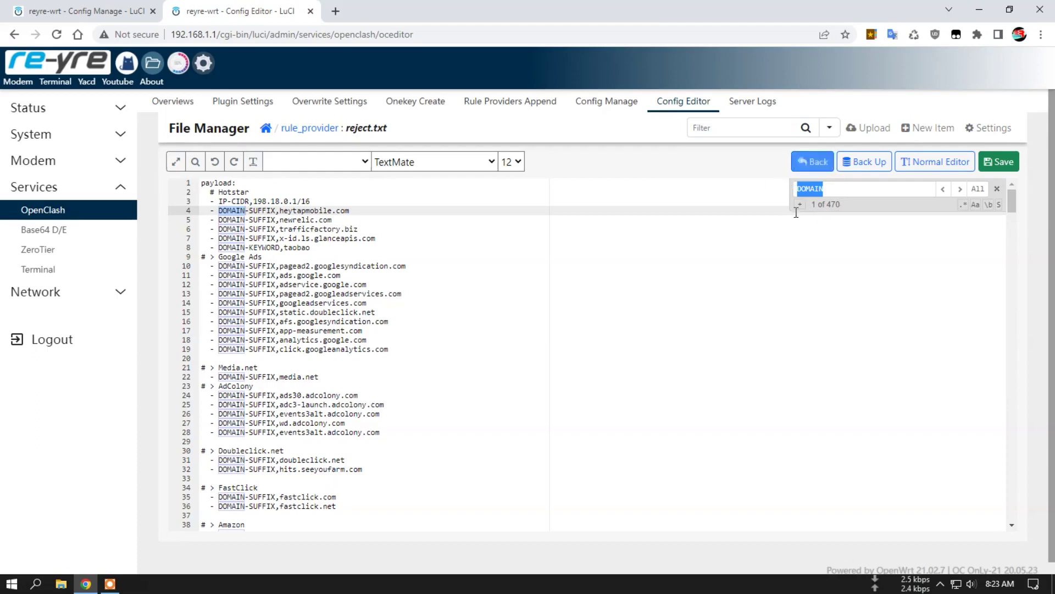
{"action": "left_click", "coordinate": [686, 208]}
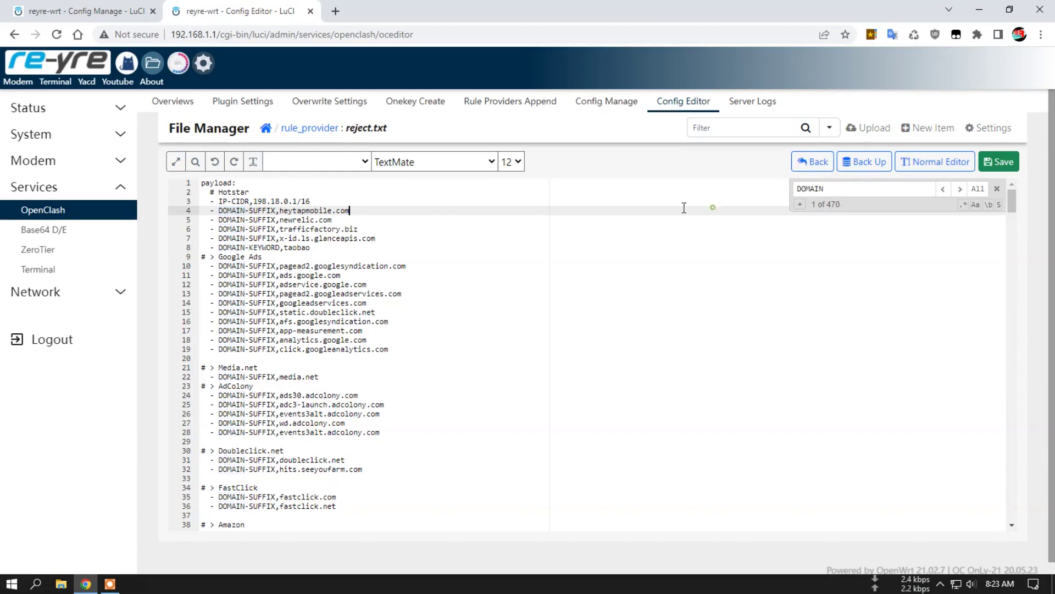
- Remove the leading spaces and hyphen from all rules in reject.txt by replacing every occurrence of that prefix with nothing
{"action": "left_click", "coordinate": [201, 211]}
{"action": "left_click", "coordinate": [195, 162]}
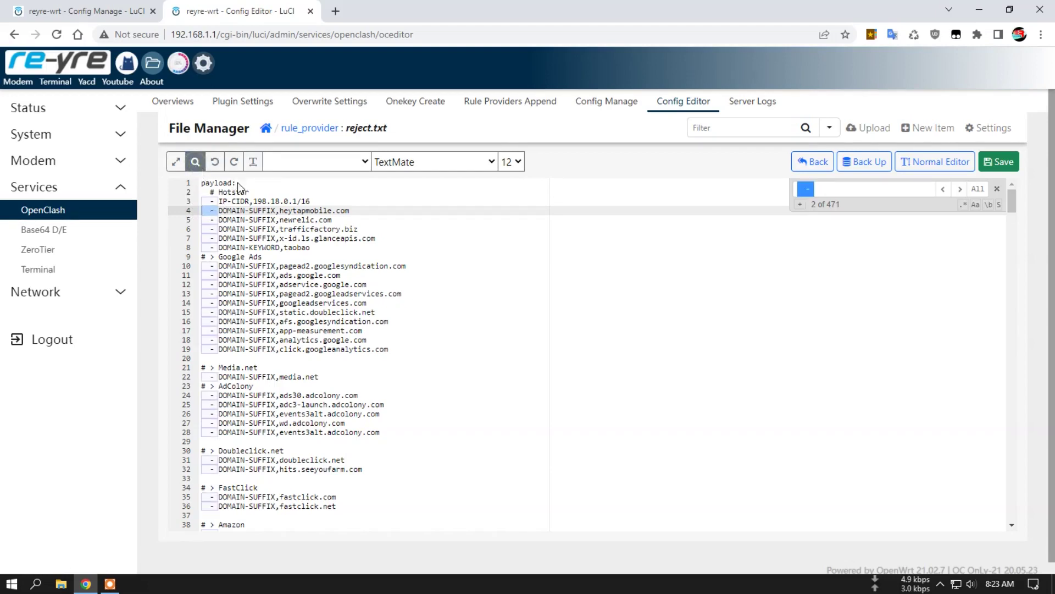
{"action": "left_click", "coordinate": [800, 205]}
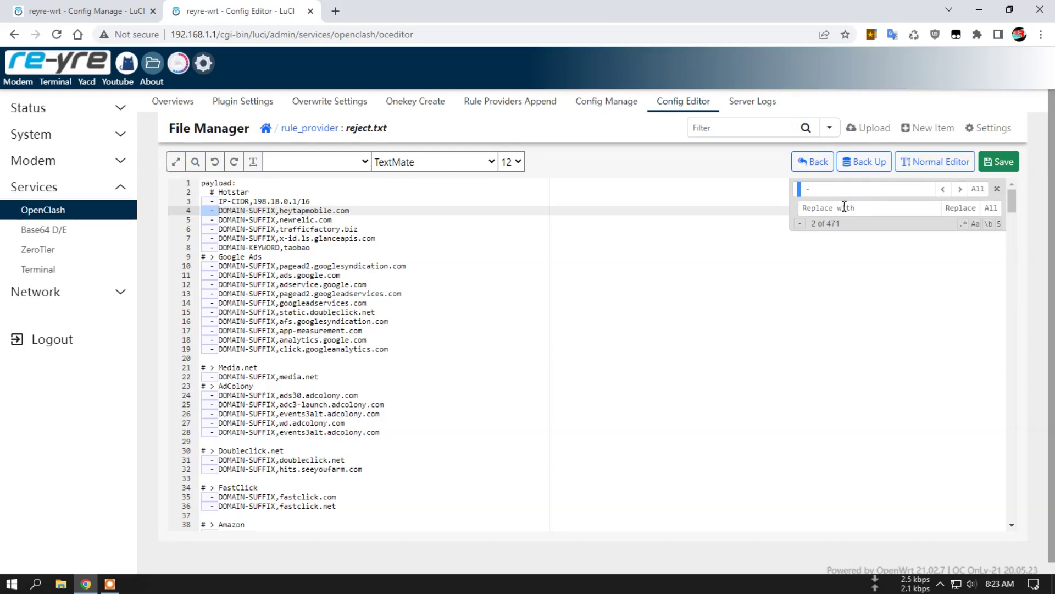
{"action": "left_click", "coordinate": [992, 210]}
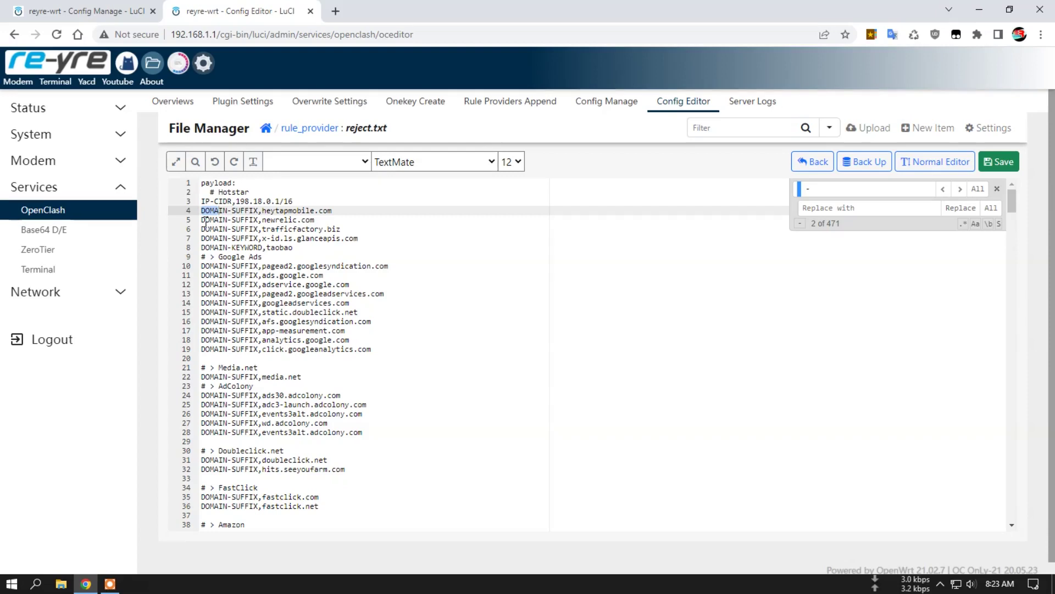
- Try adding a hyphen-prefixed line below the partnerads.ysm.yahoo.com rule, and remove it again
{"action": "scroll", "coordinate": [207, 308], "scroll_direction": "down", "scroll_amount": 10}
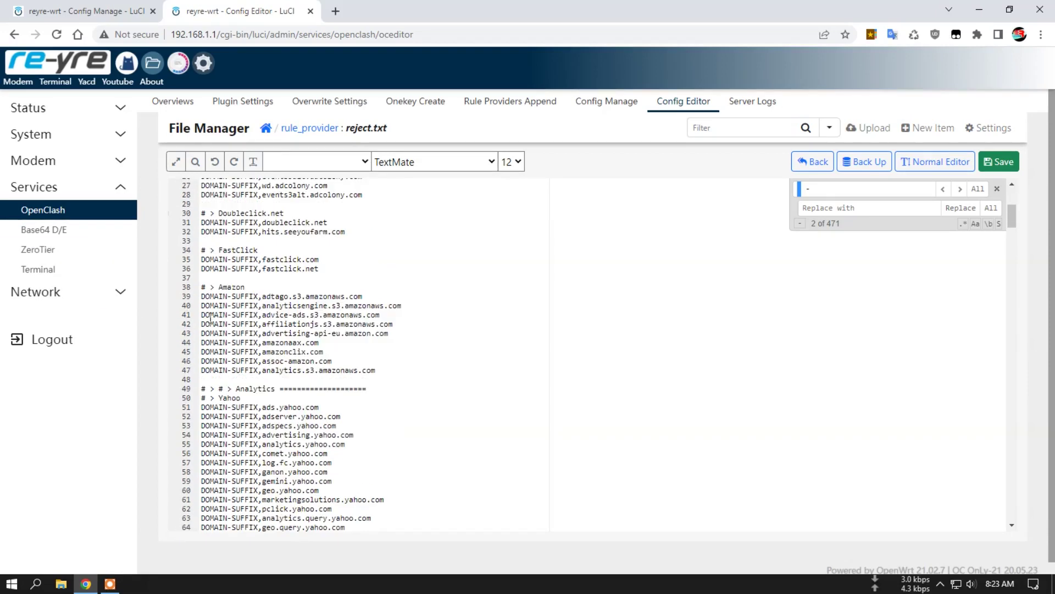
{"action": "scroll", "coordinate": [207, 332], "scroll_direction": "down", "scroll_amount": 3}
{"action": "scroll", "coordinate": [226, 333], "scroll_direction": "up", "scroll_amount": 2}
{"action": "scroll", "coordinate": [226, 333], "scroll_direction": "down", "scroll_amount": 2}
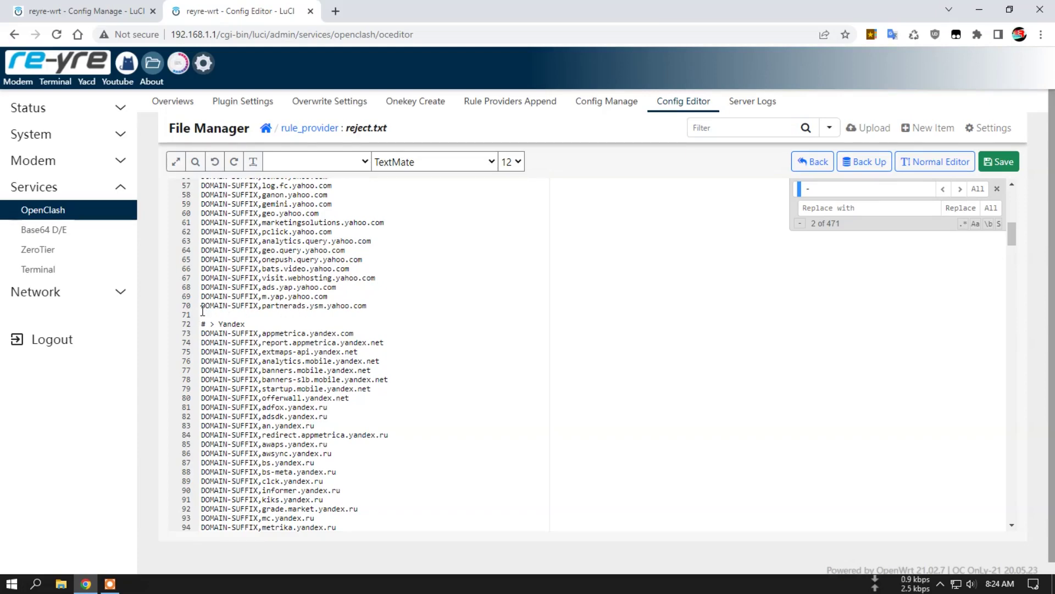
{"action": "left_click", "coordinate": [201, 306]}
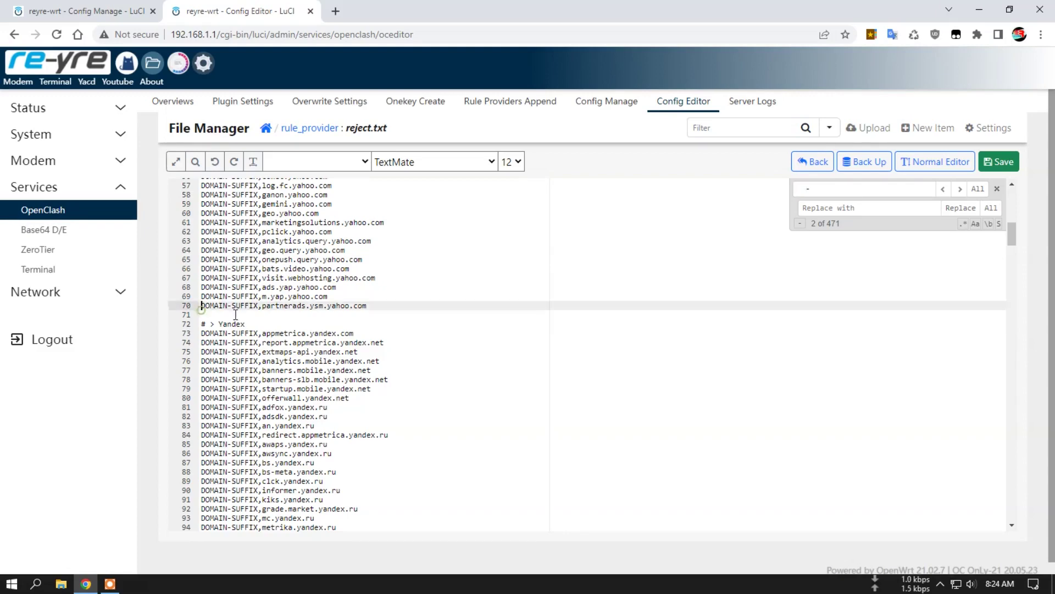
{"action": "left_click", "coordinate": [377, 306]}
{"action": "key", "text": "Return"}
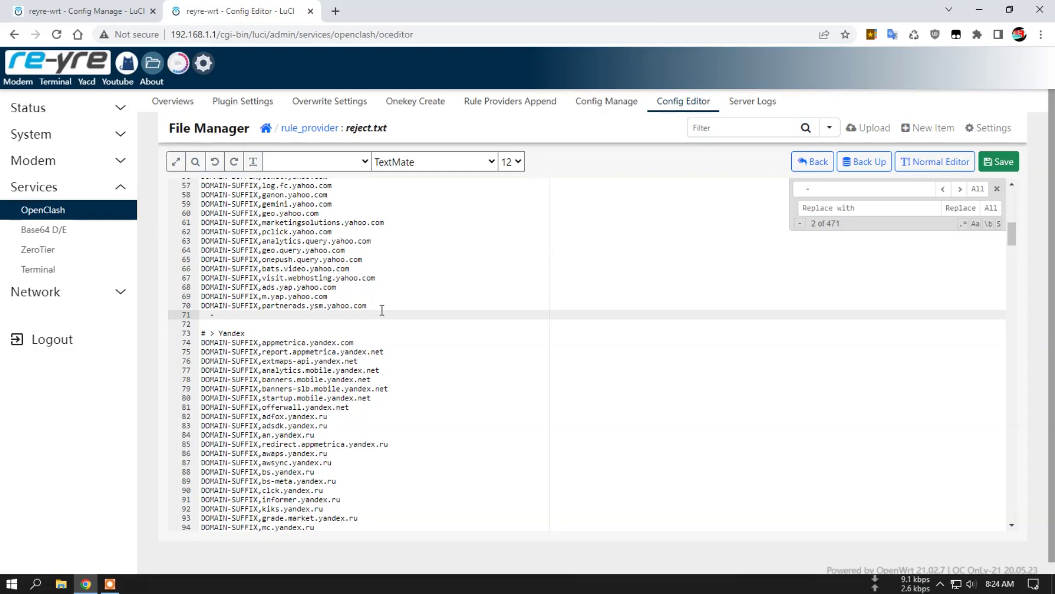
{"action": "key", "text": "BackSpace"}
{"action": "key", "text": "BackSpace"}
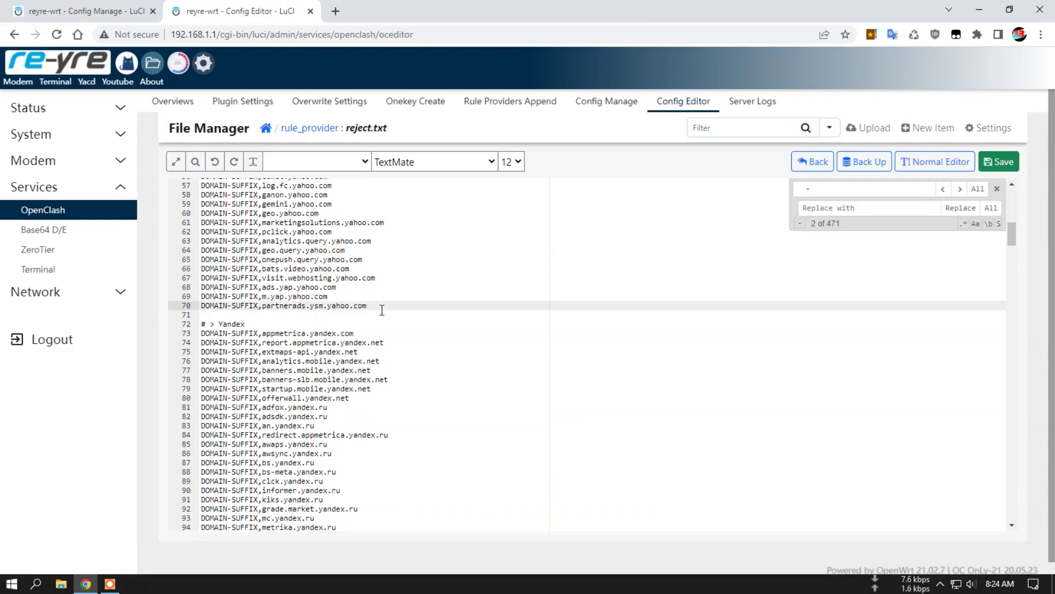
- Save the edited reject.txt rule file
{"action": "scroll", "coordinate": [267, 251], "scroll_direction": "up", "scroll_amount": 4}
{"action": "scroll", "coordinate": [267, 252], "scroll_direction": "up", "scroll_amount": 5}
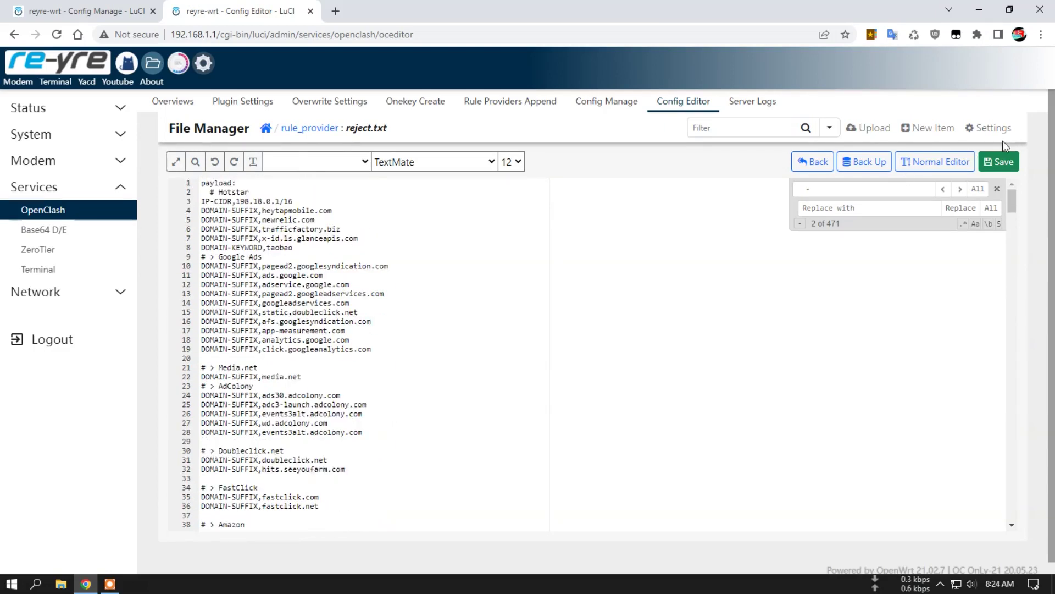
{"action": "left_click", "coordinate": [1006, 163]}
- Check the Reject provider's rule count in the yacd dashboard's rules list and return to reject.txt in the Config Editor
{"action": "left_click", "coordinate": [87, 82]}
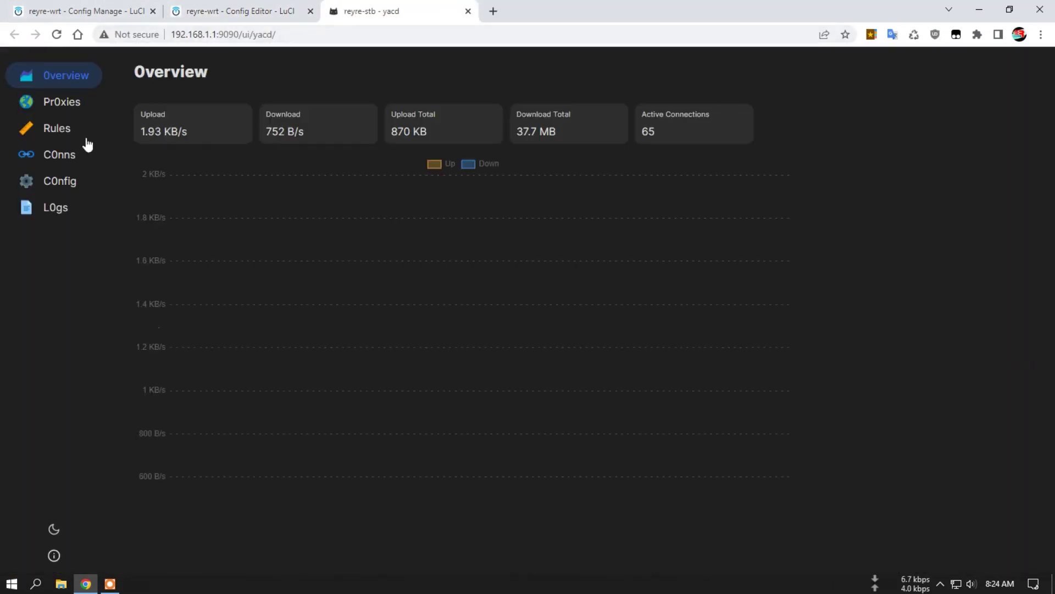
{"action": "left_click", "coordinate": [58, 132]}
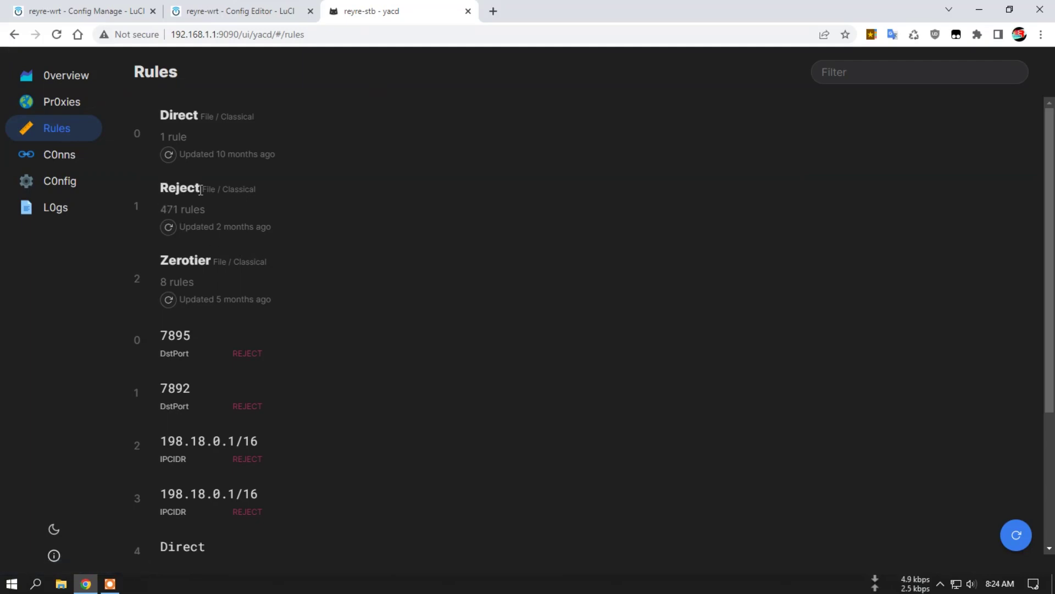
{"action": "left_click_drag", "start_coordinate": [160, 210], "coordinate": [207, 212]}
{"action": "left_click", "coordinate": [200, 209]}
{"action": "left_click", "coordinate": [218, 10]}
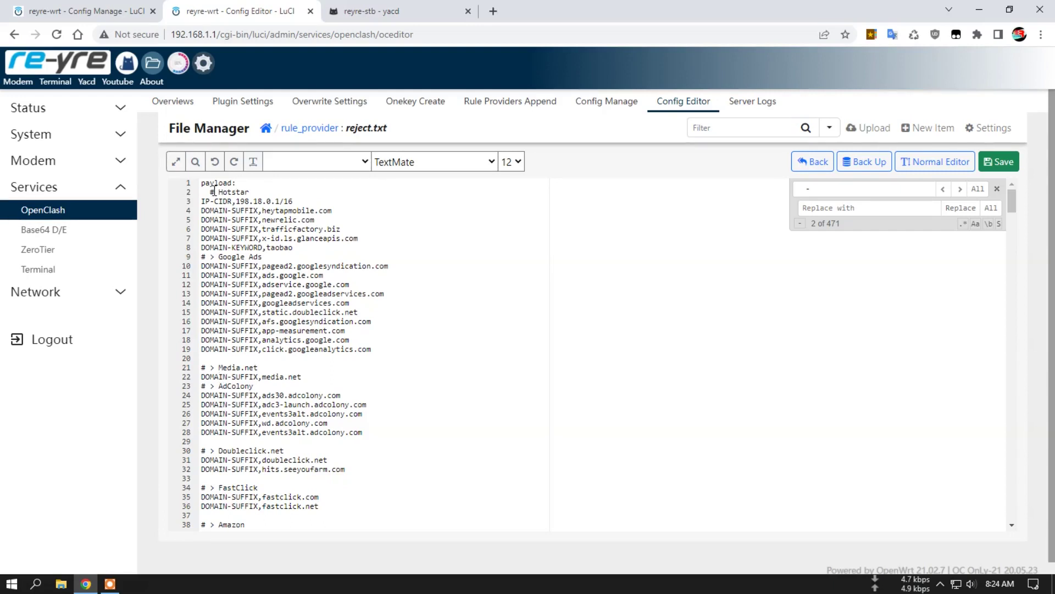
- Delete the payload: header line from reject.txt and the leading spaces before the # Hotstar comment
{"action": "left_click_drag", "start_coordinate": [238, 182], "coordinate": [194, 182]}
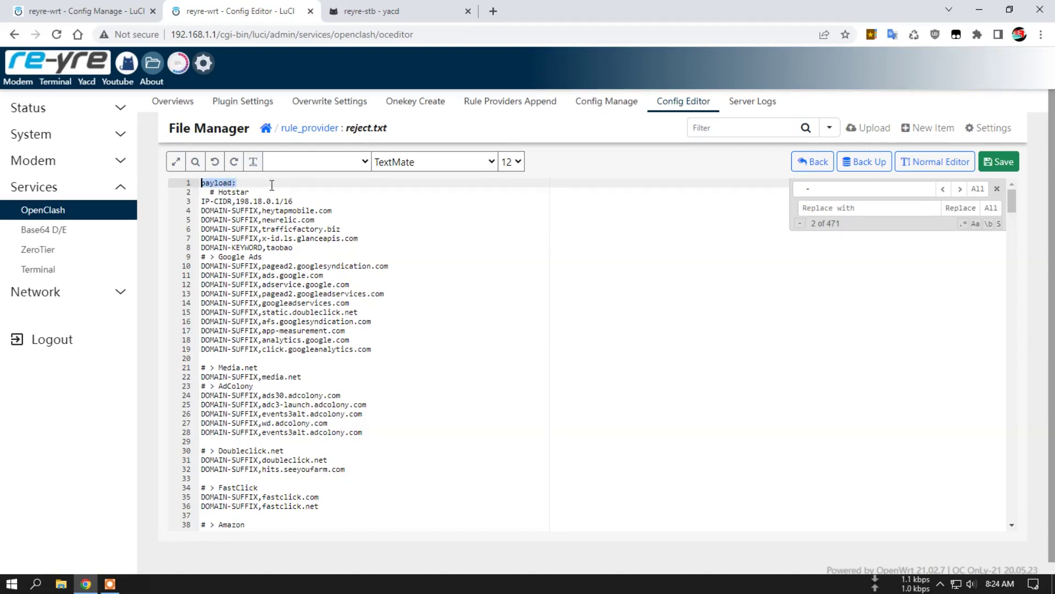
{"action": "key", "text": "Delete"}
{"action": "key", "text": "Delete"}
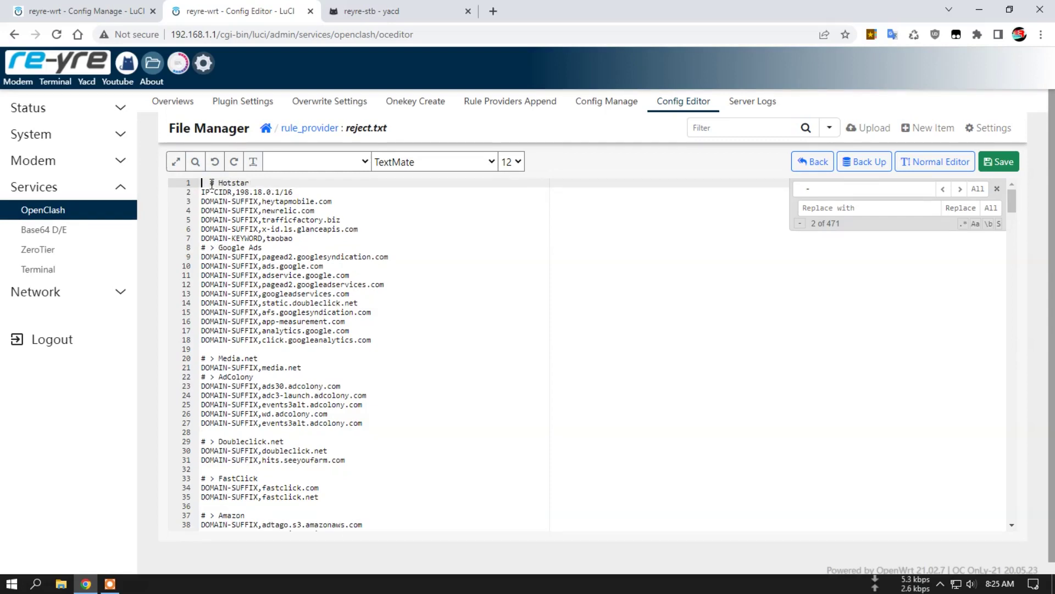
{"action": "key", "text": "shift+Right"}
{"action": "key", "text": "shift+Right"}
{"action": "key", "text": "Delete"}
{"action": "left_click", "coordinate": [377, 247]}
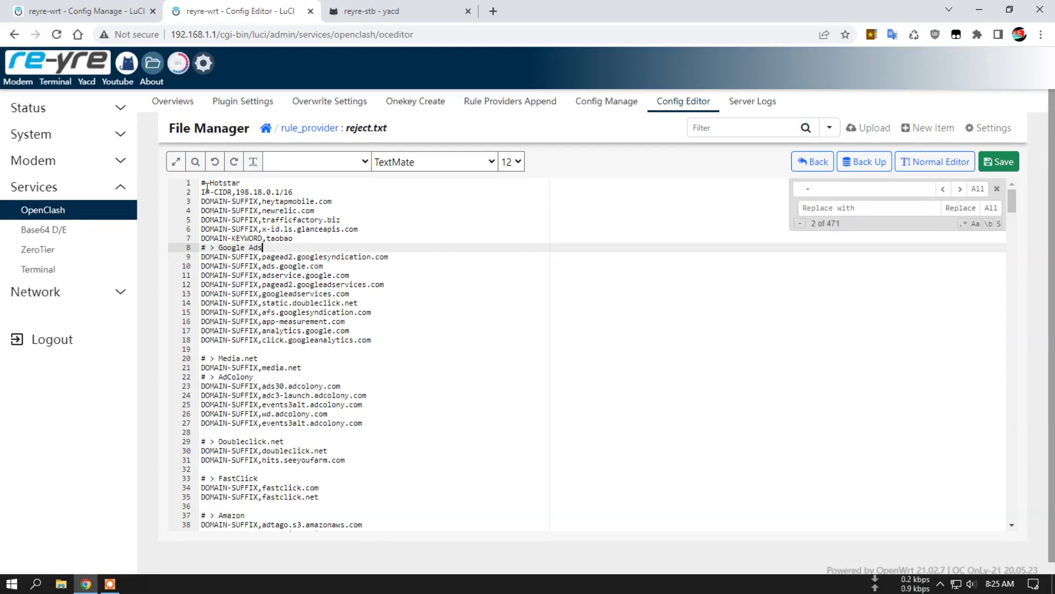
- Check the remaining rules further down reject.txt and save the file
{"action": "scroll", "coordinate": [219, 244], "scroll_direction": "down", "scroll_amount": 20}
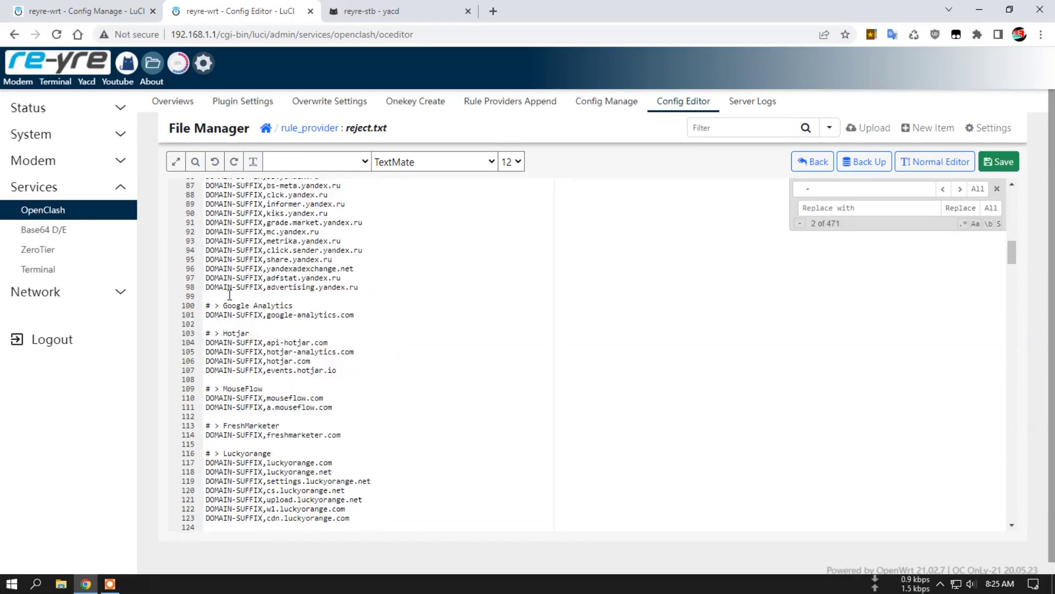
{"action": "scroll", "coordinate": [229, 295], "scroll_direction": "down", "scroll_amount": 6}
{"action": "left_click", "coordinate": [997, 164]}
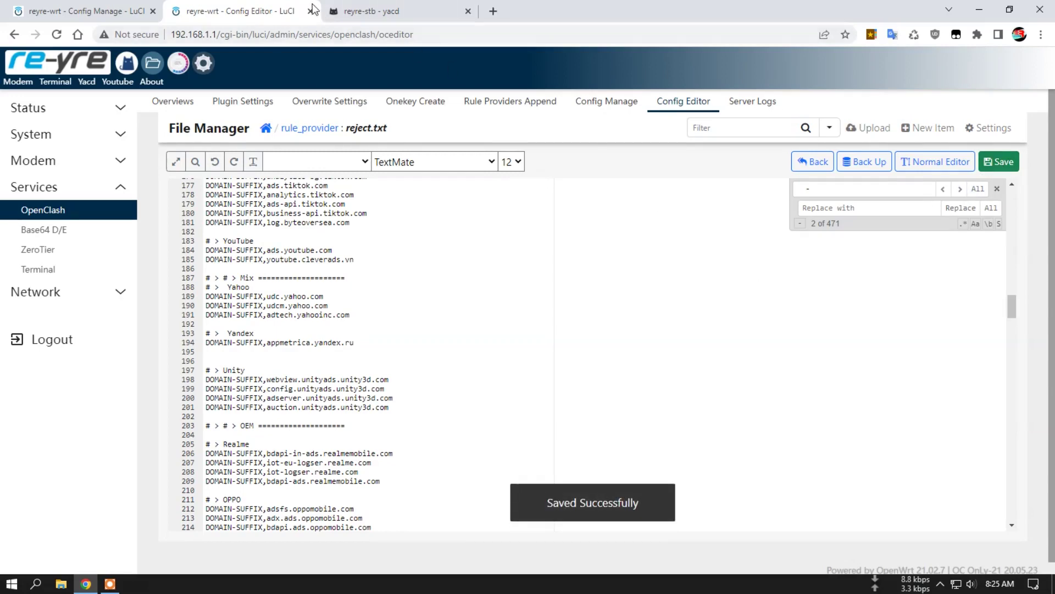
- Check the Reject provider in the yacd rules list, and return to the first rules of reject.txt in the Config Editor
{"action": "left_click", "coordinate": [400, 7]}
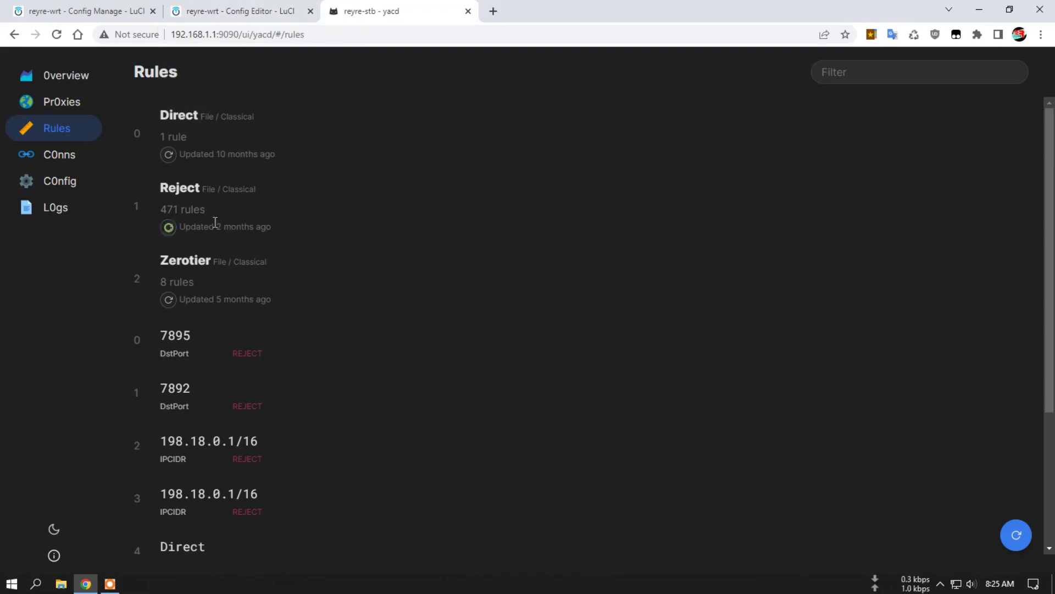
{"action": "left_click", "coordinate": [240, 6]}
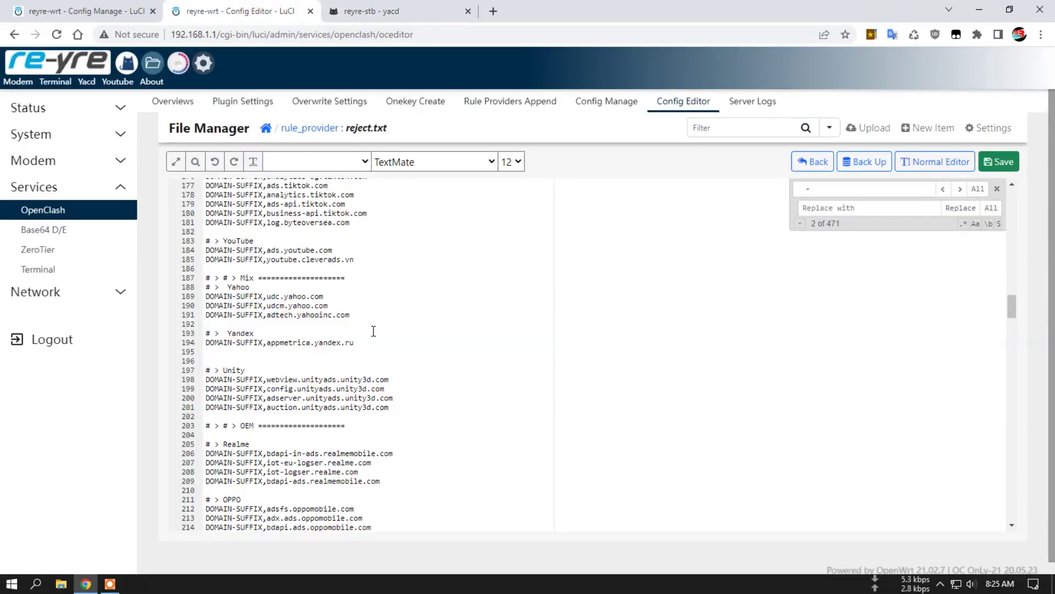
{"action": "scroll", "coordinate": [375, 335], "scroll_direction": "up", "scroll_amount": 9}
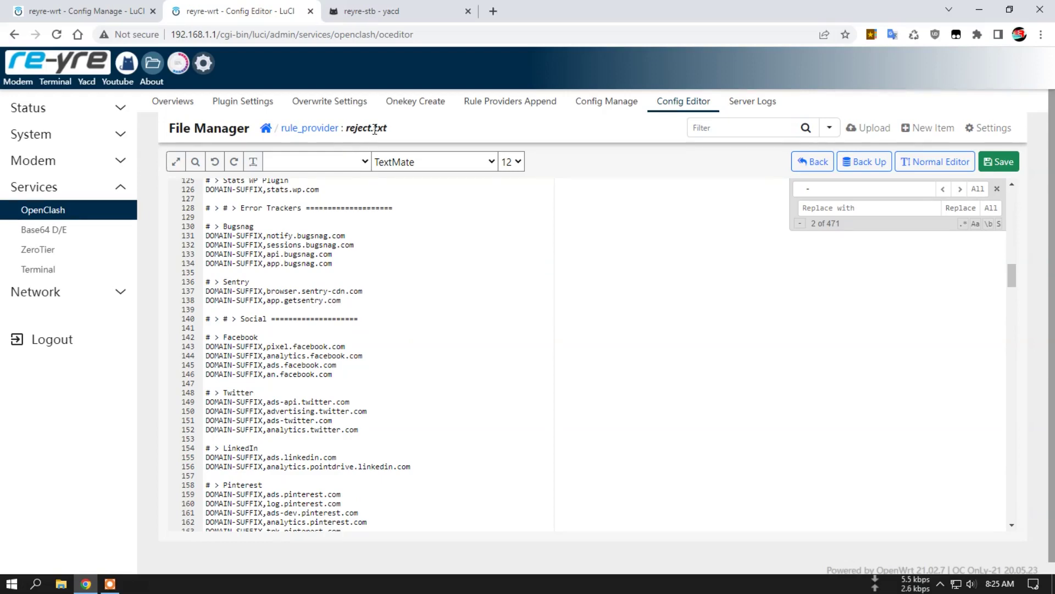
{"action": "scroll", "coordinate": [335, 217], "scroll_direction": "up", "scroll_amount": 8}
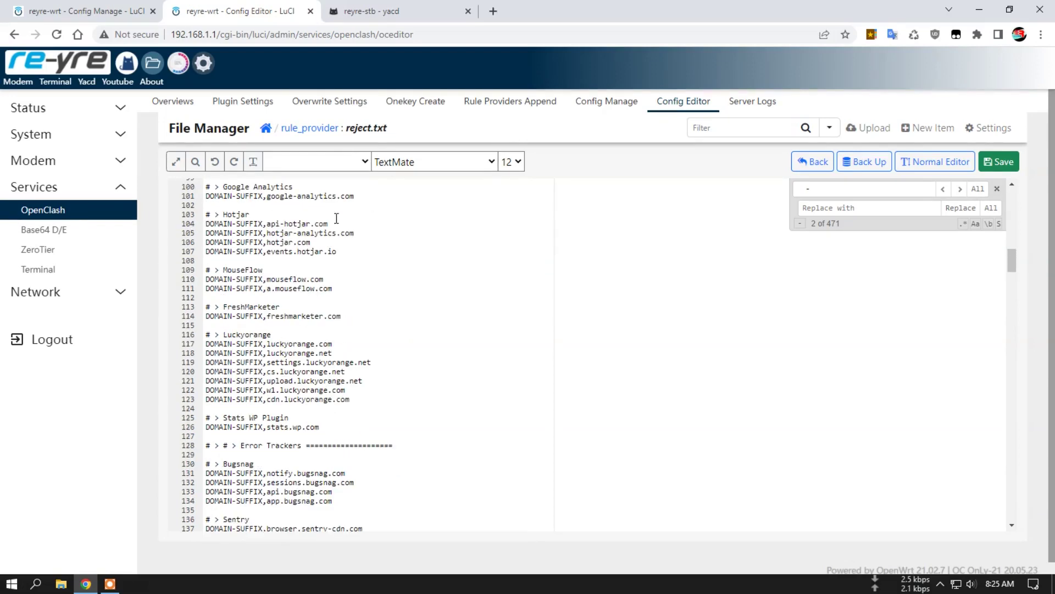
{"action": "scroll", "coordinate": [257, 181], "scroll_direction": "up", "scroll_amount": 13}
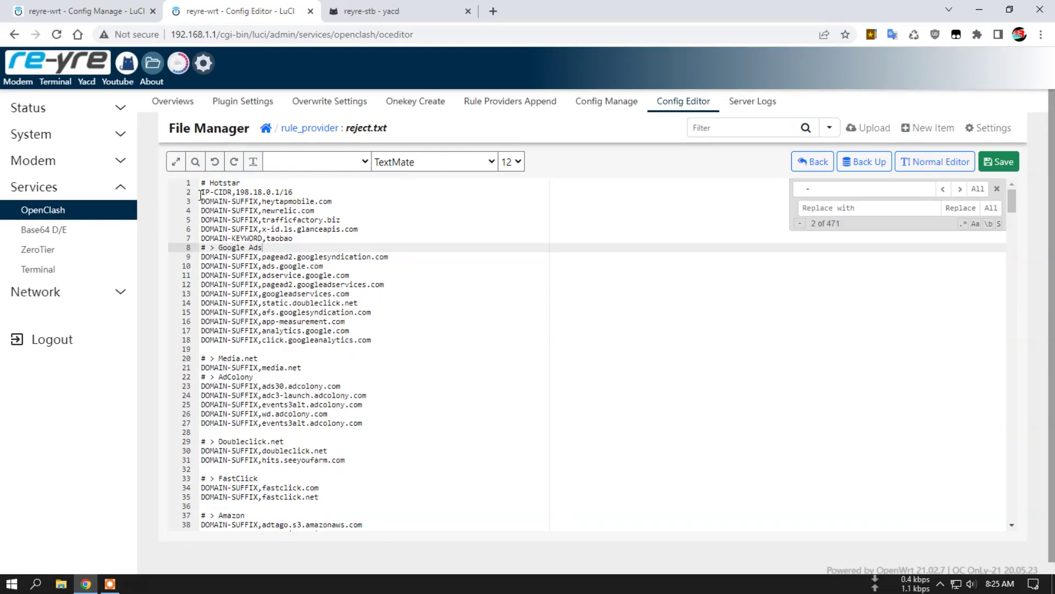
{"action": "left_click", "coordinate": [201, 192]}
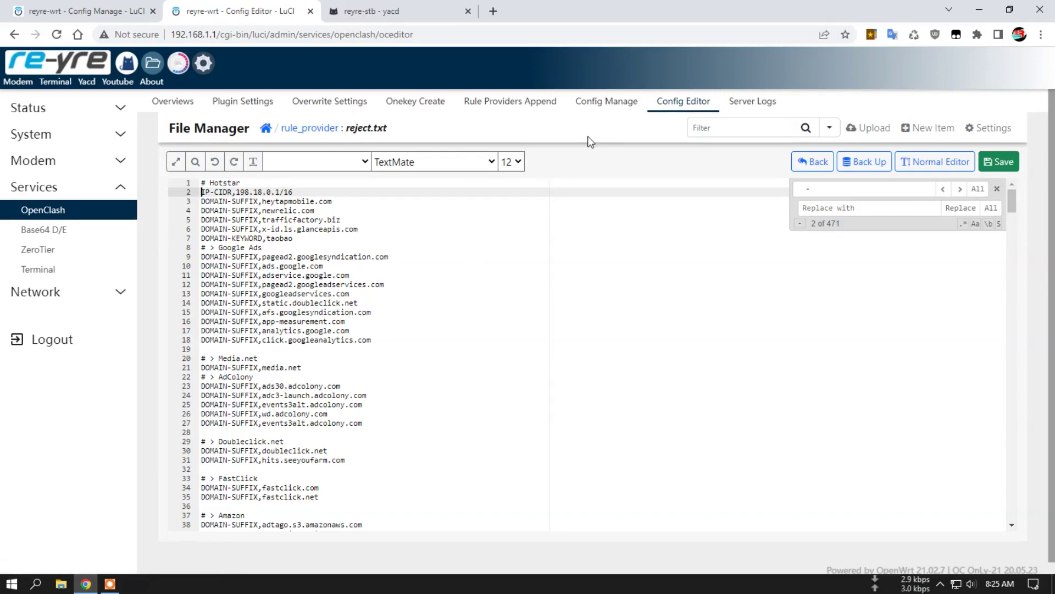
- Review reyre.yaml on the Config Manage page and in its separate edit page, and return to Config Manage
{"action": "left_click", "coordinate": [607, 106]}
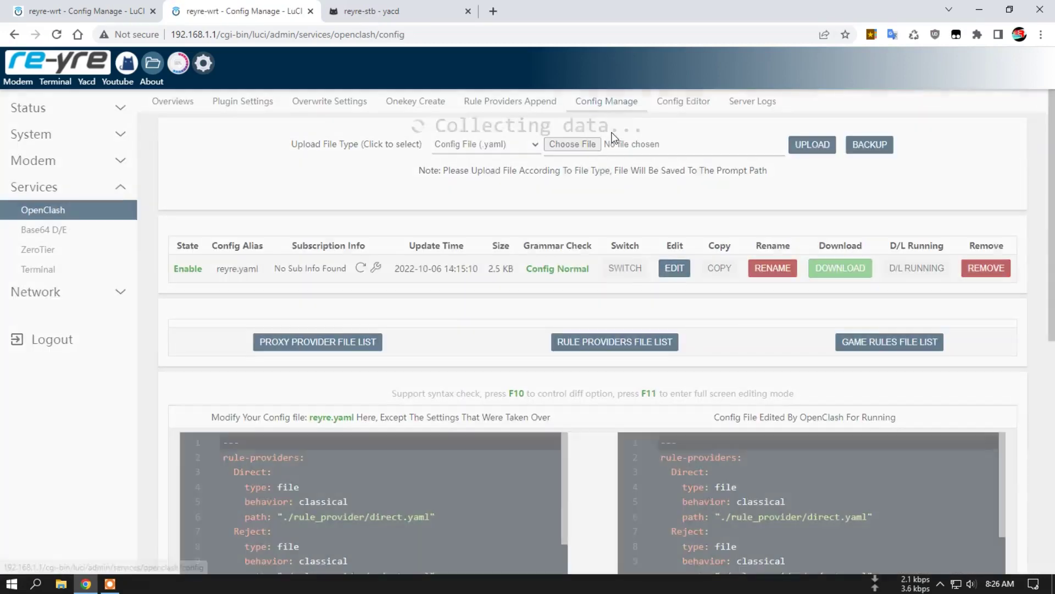
{"action": "scroll", "coordinate": [635, 256], "scroll_direction": "down", "scroll_amount": 1}
{"action": "scroll", "coordinate": [633, 253], "scroll_direction": "down", "scroll_amount": 2}
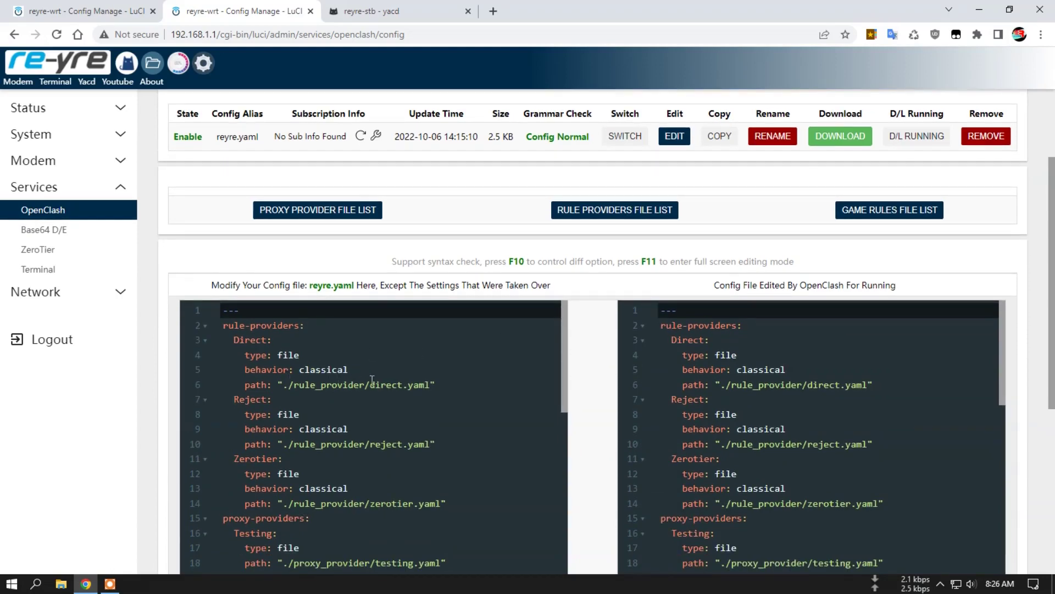
{"action": "scroll", "coordinate": [396, 314], "scroll_direction": "down", "scroll_amount": 3}
{"action": "scroll", "coordinate": [417, 341], "scroll_direction": "up", "scroll_amount": 3}
{"action": "scroll", "coordinate": [622, 287], "scroll_direction": "up", "scroll_amount": 3}
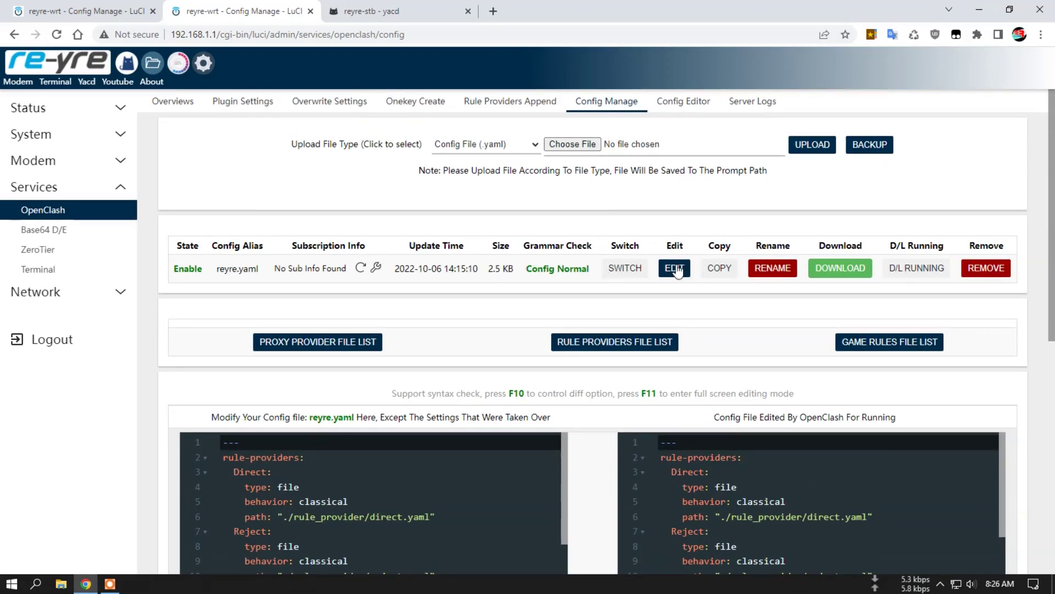
{"action": "left_click", "coordinate": [674, 267]}
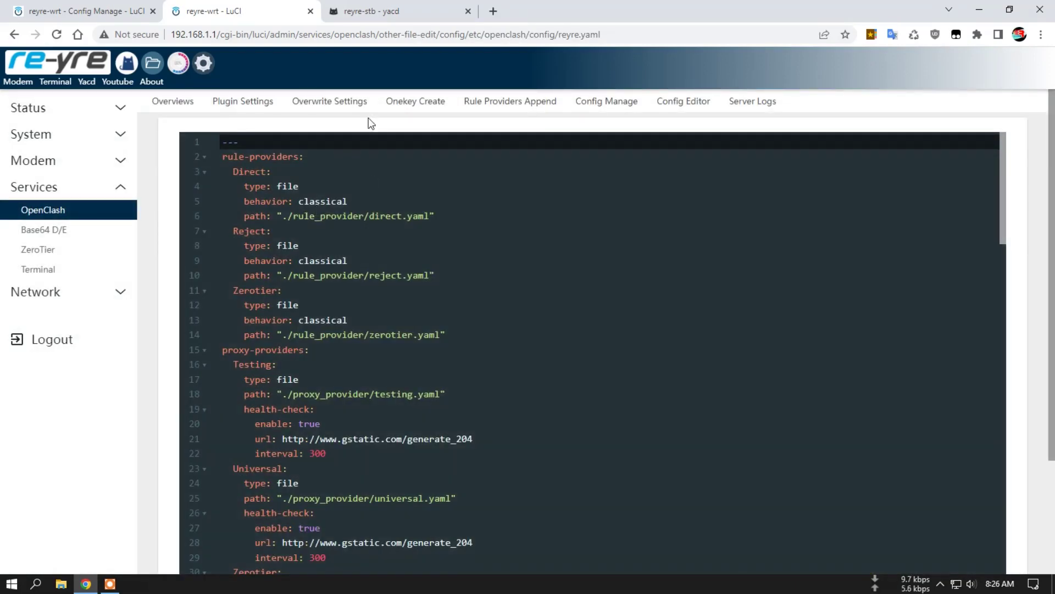
{"action": "left_click", "coordinate": [607, 101]}
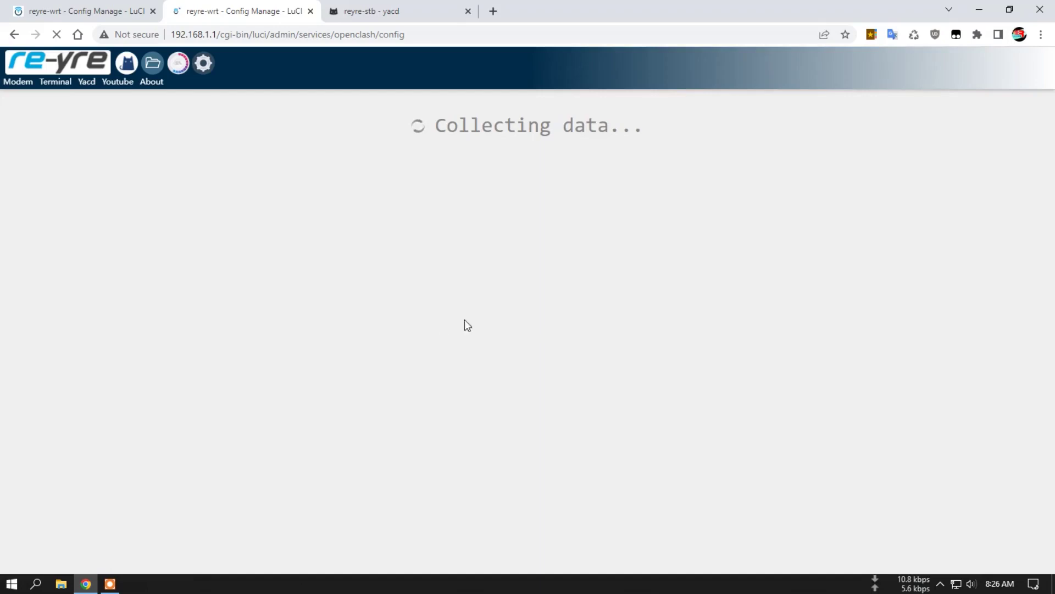
- Set the Reject rule provider's path in reyre.yaml to "./rule_provider/reject.txt"
{"action": "scroll", "coordinate": [441, 338], "scroll_direction": "down", "scroll_amount": 4}
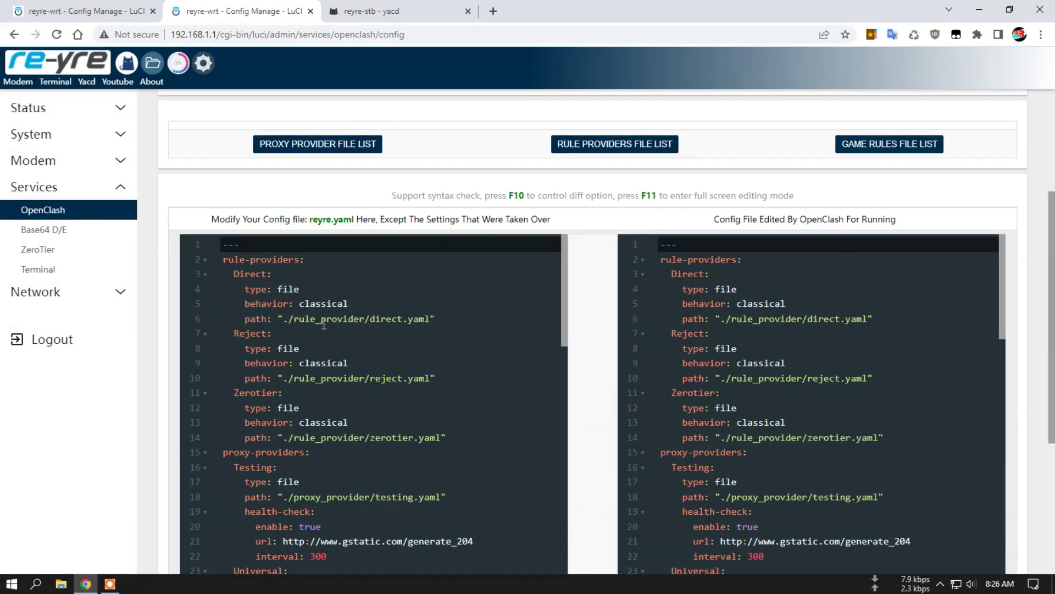
{"action": "scroll", "coordinate": [374, 330], "scroll_direction": "down", "scroll_amount": 3}
{"action": "scroll", "coordinate": [366, 319], "scroll_direction": "up", "scroll_amount": 2}
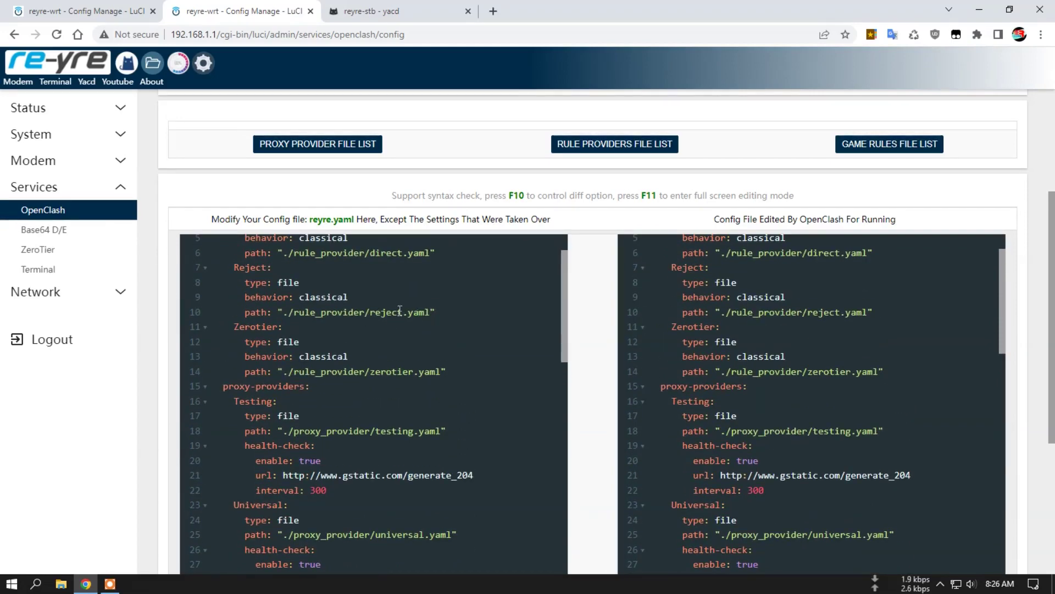
{"action": "double_click", "coordinate": [419, 312]}
{"action": "type", "text": "txt"}
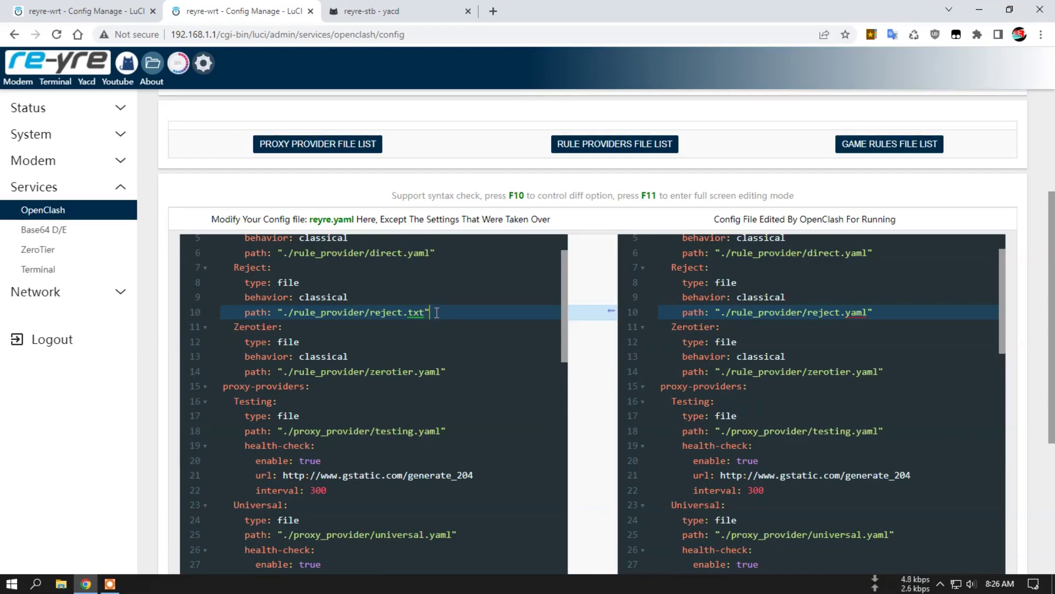
- Add the line format: text below the Reject provider's path in reyre.yaml, aligned with the path entry
{"action": "key", "text": "Return"}
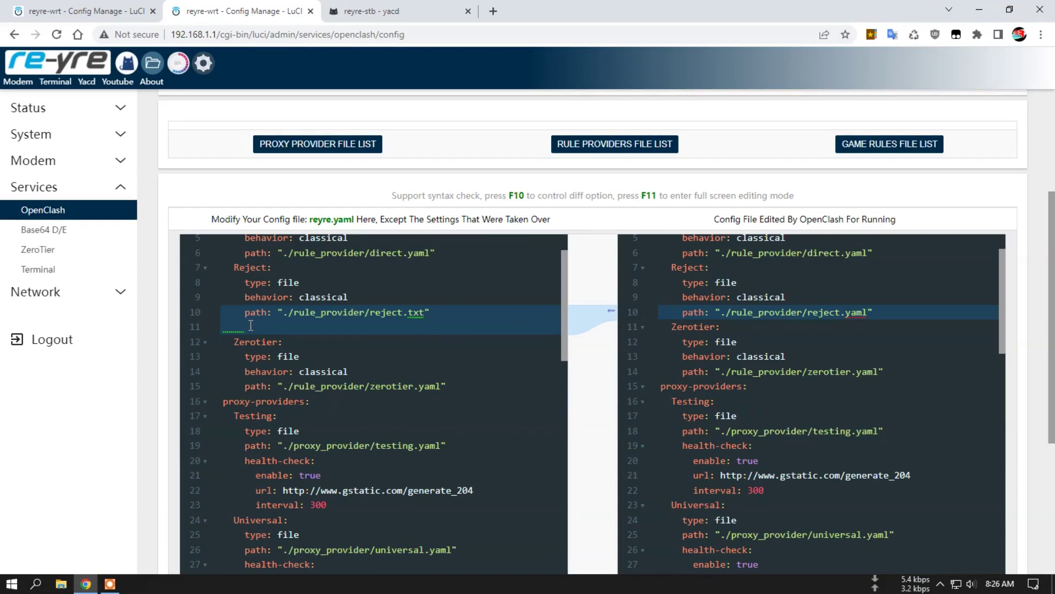
{"action": "type", "text": "format"}
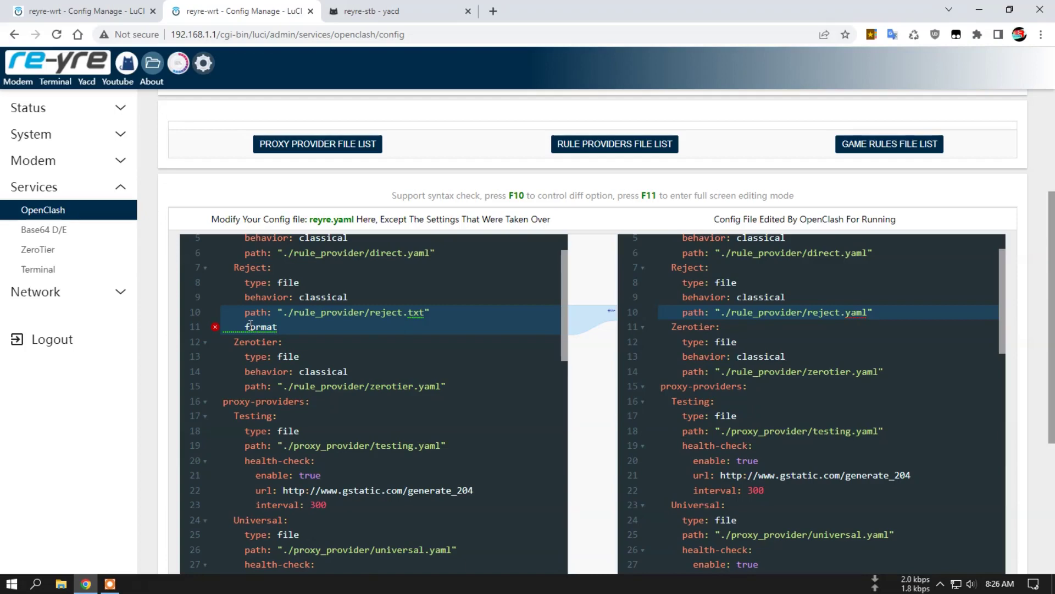
{"action": "type", "text": ": text"}
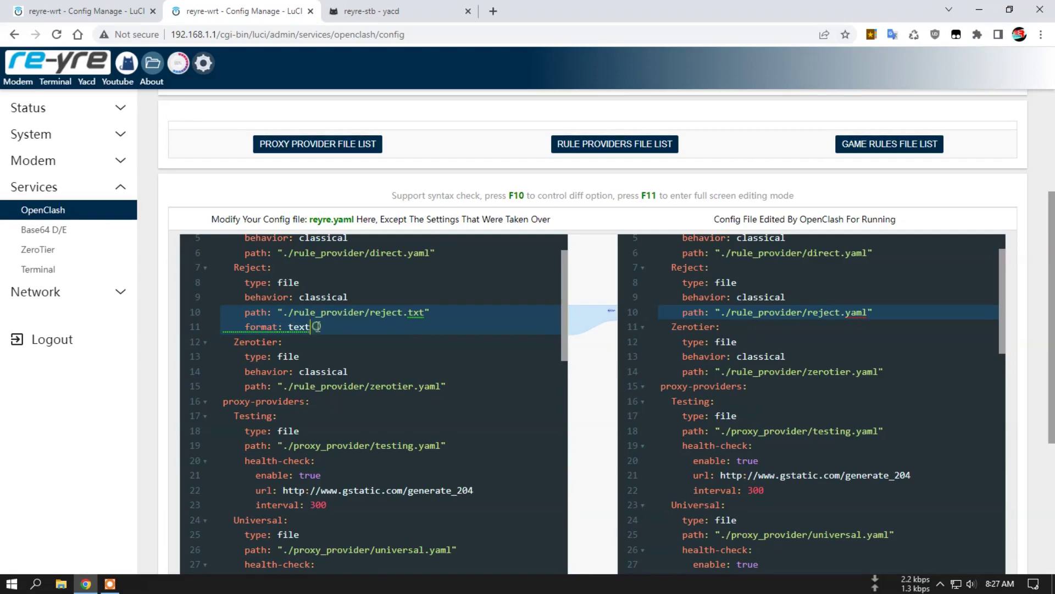
- Save the modified reyre.yaml configuration and apply it so that OpenClash restarts
{"action": "scroll", "coordinate": [595, 414], "scroll_direction": "down", "scroll_amount": 5}
{"action": "left_click", "coordinate": [335, 506]}
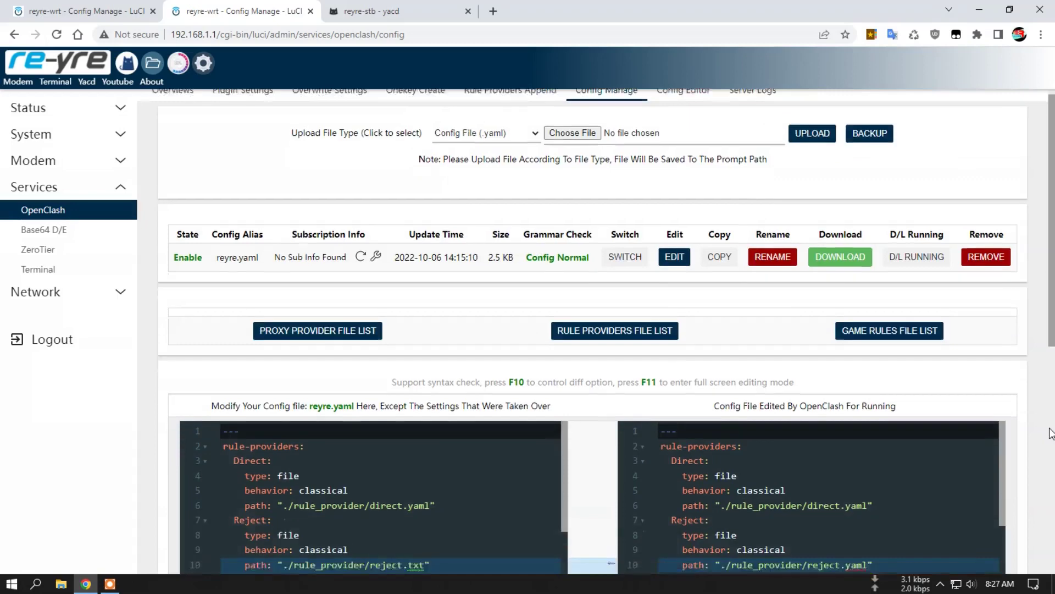
{"action": "scroll", "coordinate": [979, 493], "scroll_direction": "down", "scroll_amount": 6}
{"action": "left_click", "coordinate": [880, 507]}
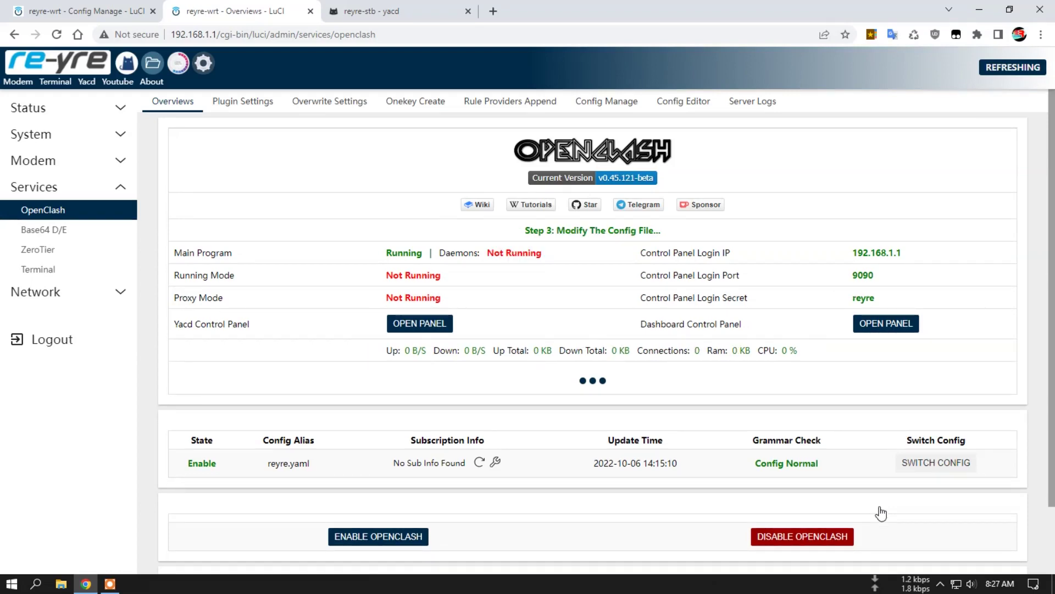
- Close the old yacd and Config Manage tabs, reopen the yacd dashboard and update the Reject provider in its rules list
{"action": "left_click", "coordinate": [467, 12]}
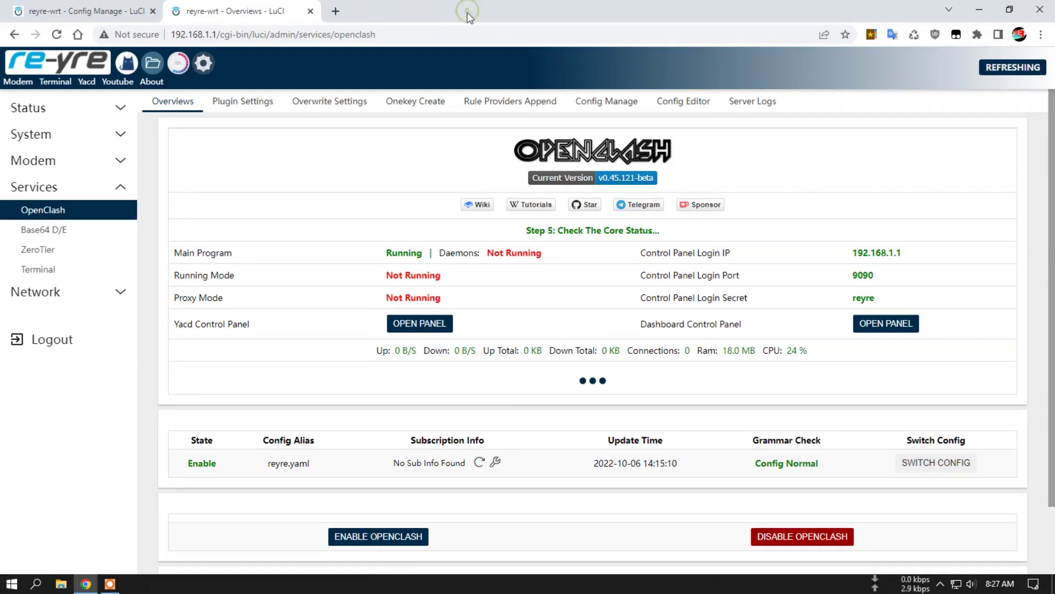
{"action": "left_click", "coordinate": [153, 11]}
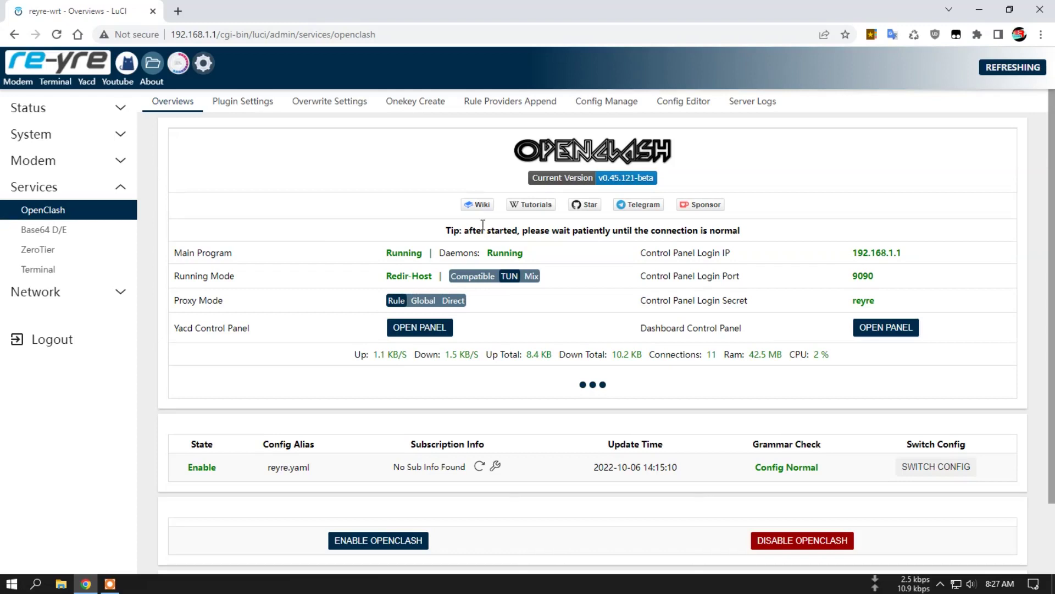
{"action": "left_click", "coordinate": [86, 83]}
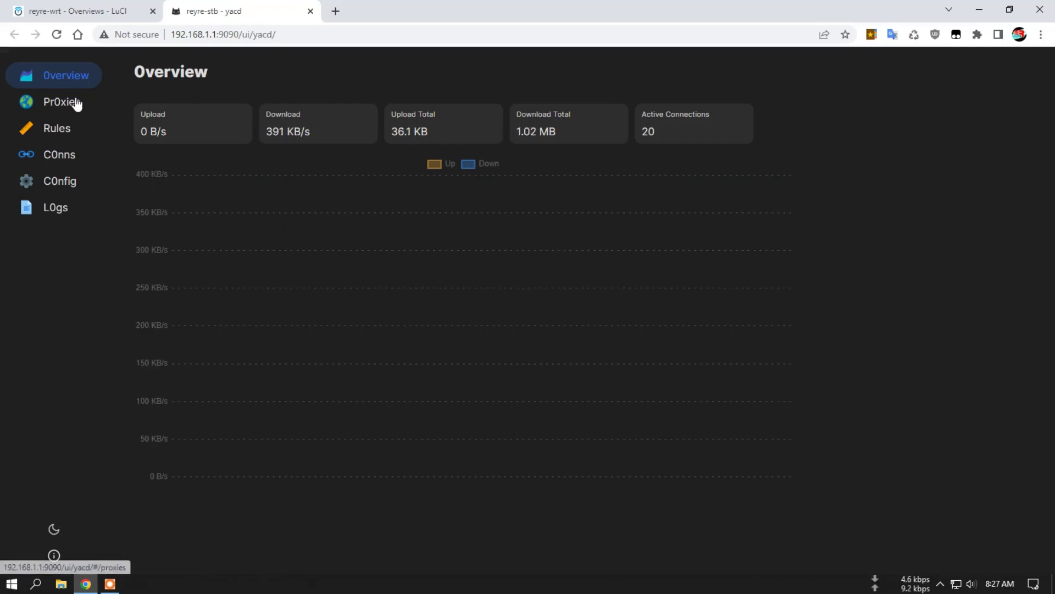
{"action": "left_click", "coordinate": [55, 107]}
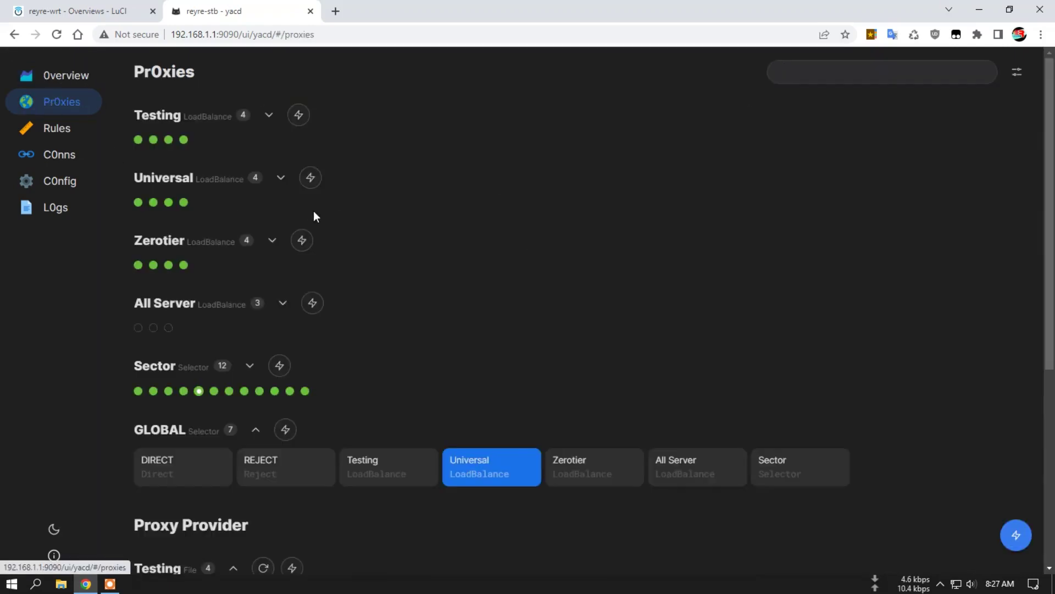
{"action": "left_click", "coordinate": [57, 134]}
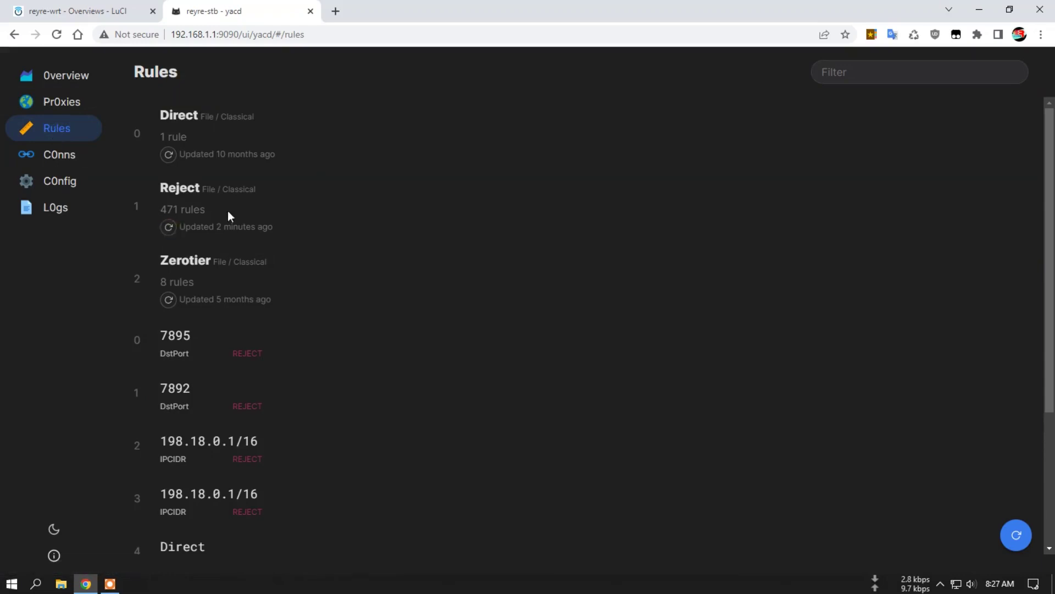
{"action": "left_click", "coordinate": [169, 227]}
{"action": "left_click_drag", "start_coordinate": [164, 209], "coordinate": [211, 209]}
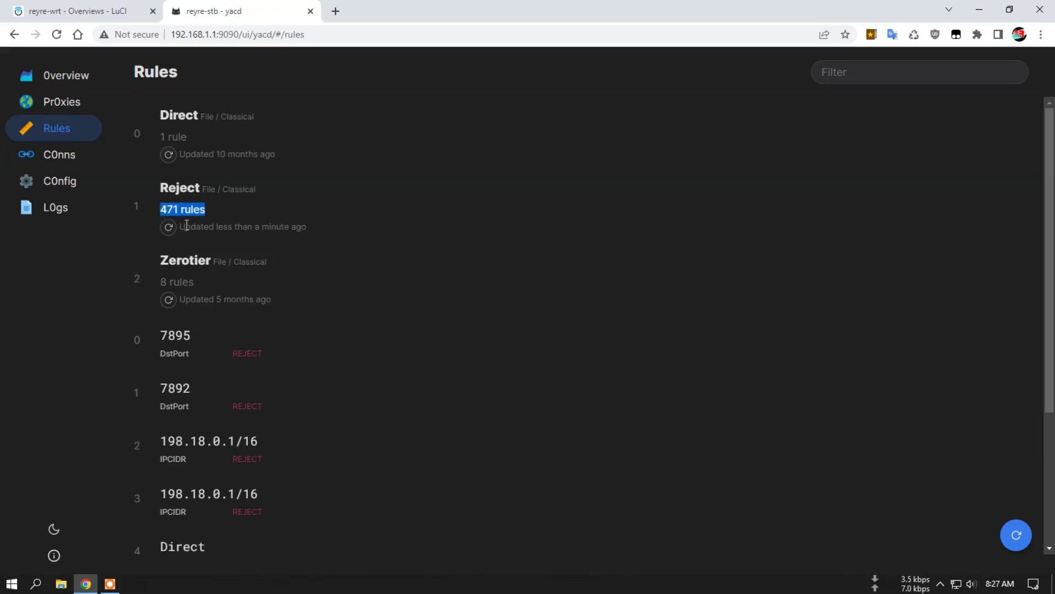
- Return to OpenClash's Config Editor and open reject.txt from the rule_provider folder in the Advanced Editor
{"action": "left_click", "coordinate": [105, 6]}
{"action": "left_click", "coordinate": [696, 104]}
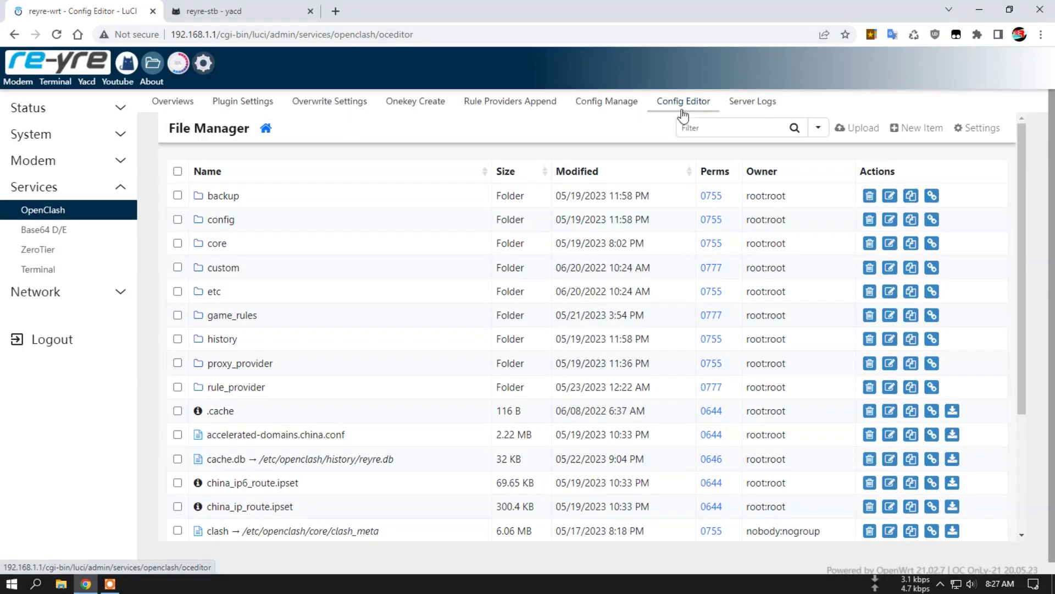
{"action": "left_click", "coordinate": [246, 388]}
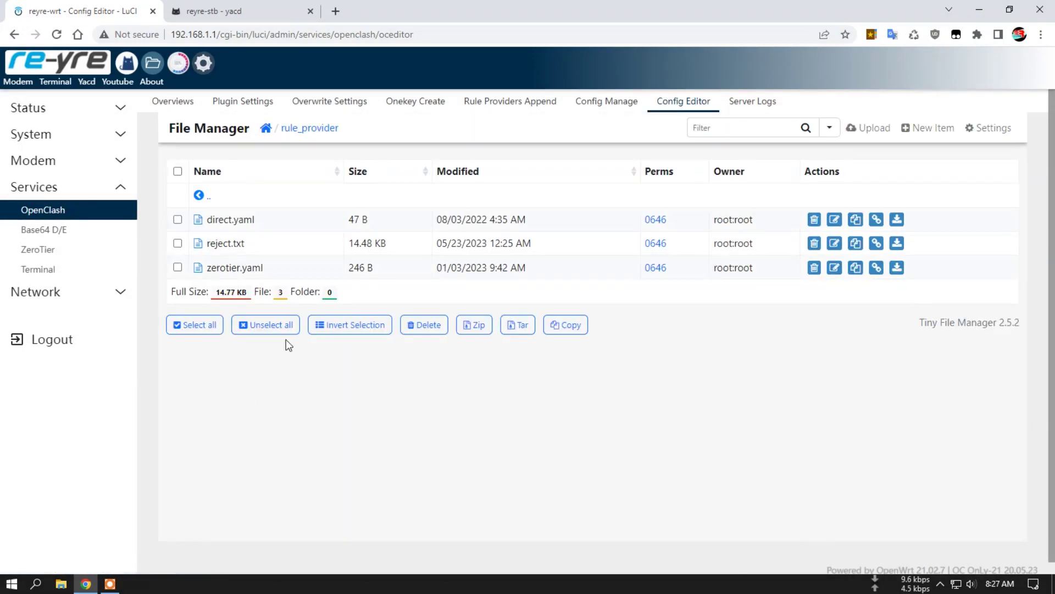
{"action": "left_click", "coordinate": [222, 246]}
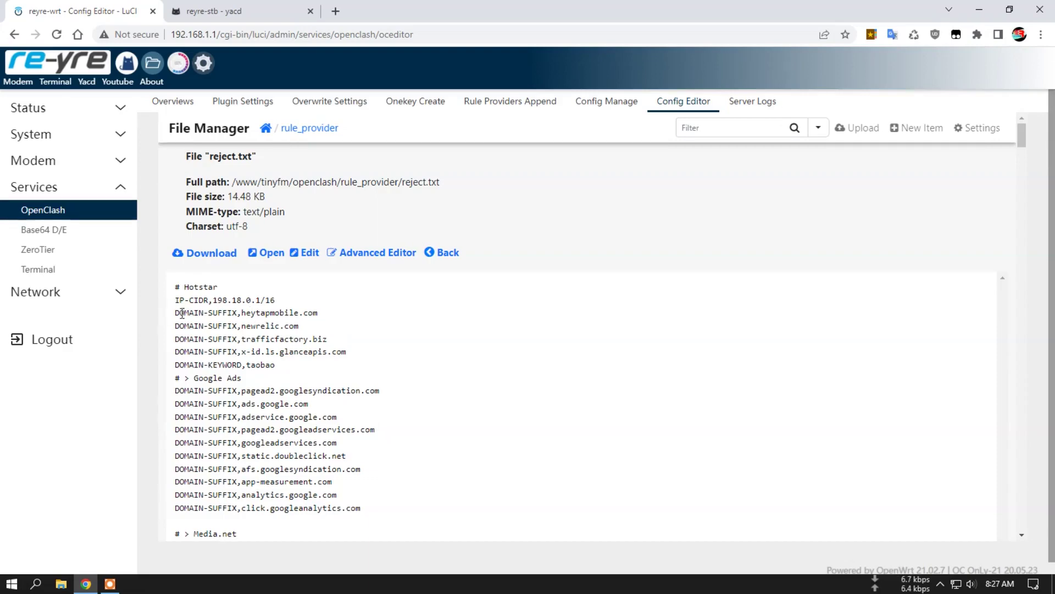
{"action": "left_click", "coordinate": [408, 251]}
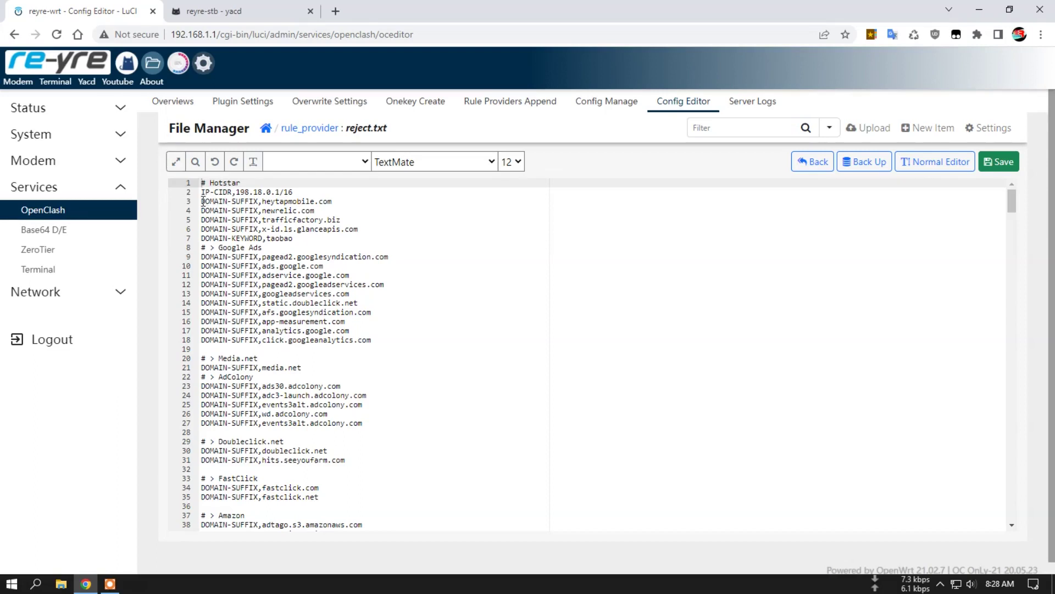
- Comment out the heytapmobile.com rule in reject.txt by prefixing the line with //
{"action": "left_click", "coordinate": [202, 201]}
{"action": "type", "text": "#"}
{"action": "key", "text": "BackSpace"}
{"action": "type", "text": "//"}
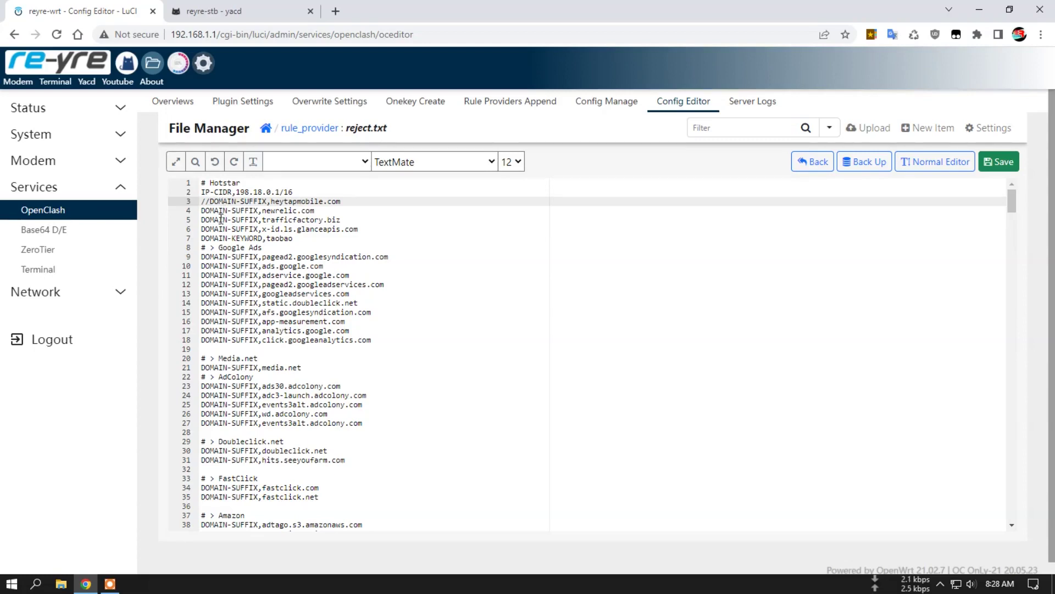
- Save reject.txt with the heytapmobile.com rule commented out by //, and update the Reject provider in the yacd rules list
{"action": "left_click", "coordinate": [232, 10]}
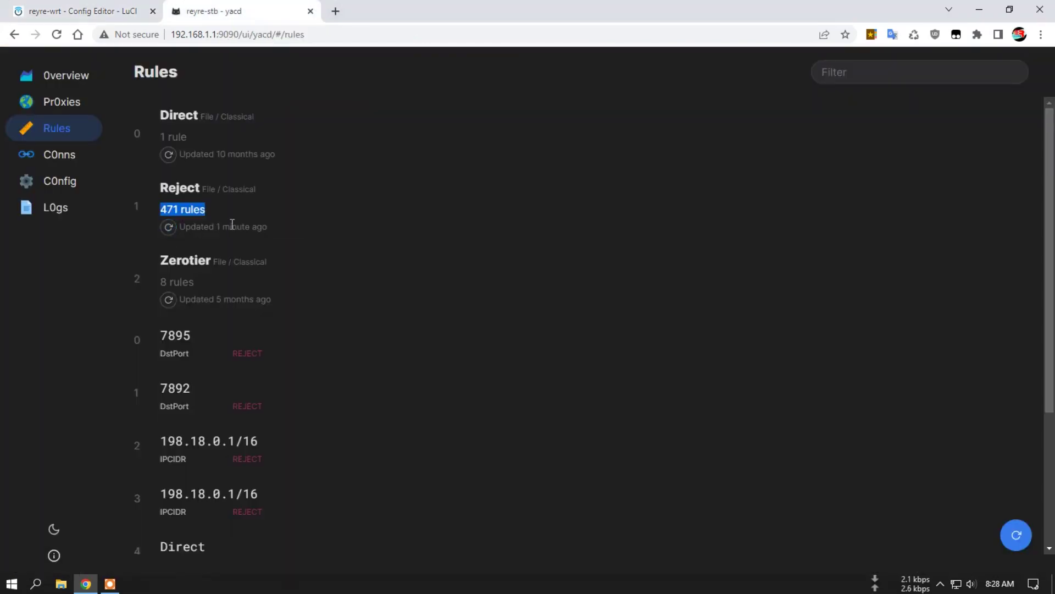
{"action": "left_click", "coordinate": [80, 6]}
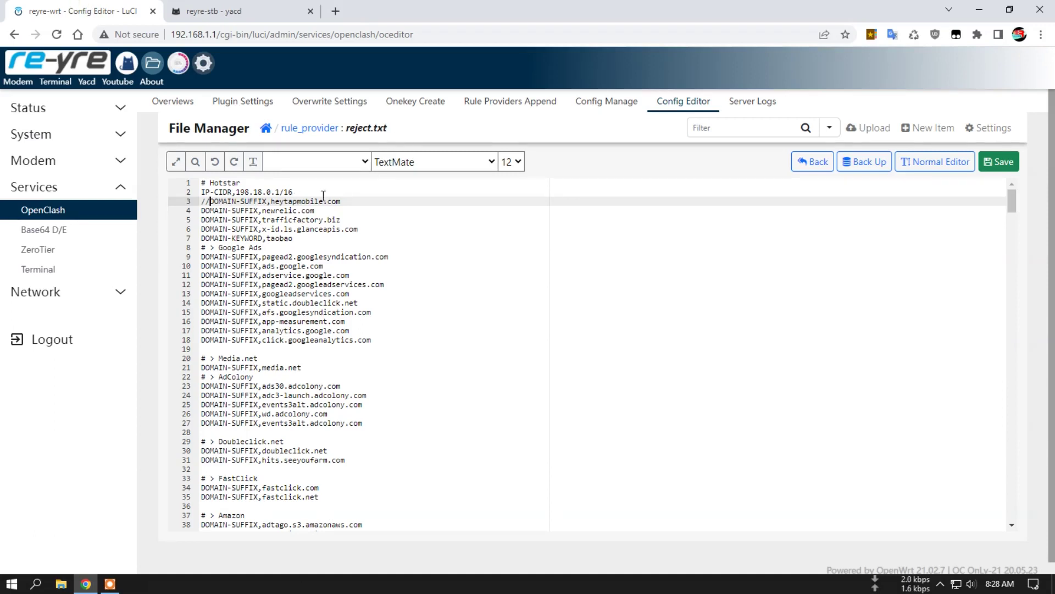
{"action": "left_click", "coordinate": [209, 201]}
{"action": "key", "text": "BackSpace"}
{"action": "left_click", "coordinate": [1000, 164]}
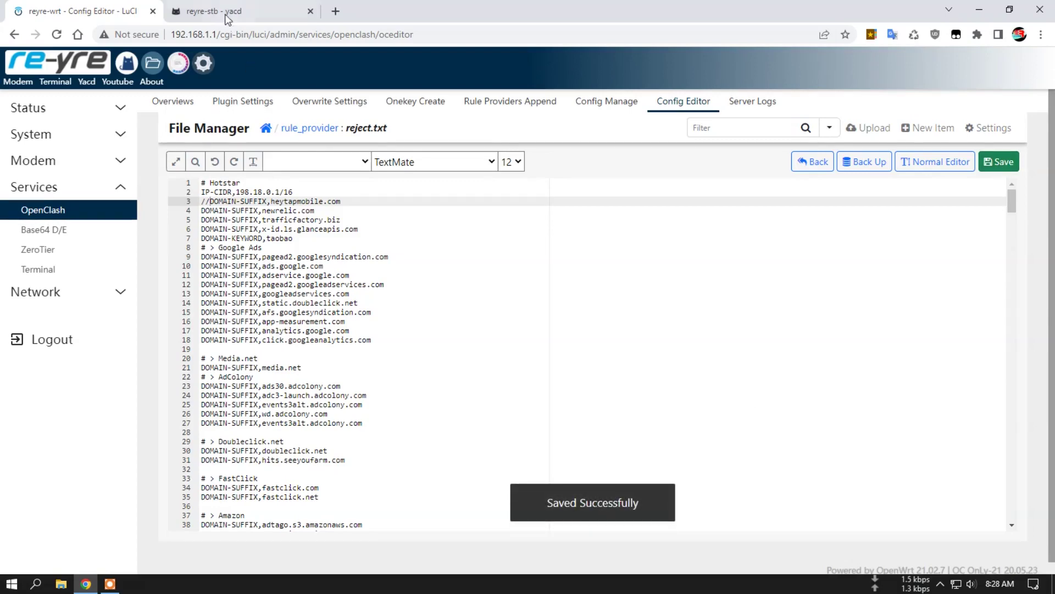
{"action": "left_click", "coordinate": [242, 11]}
{"action": "left_click", "coordinate": [173, 228]}
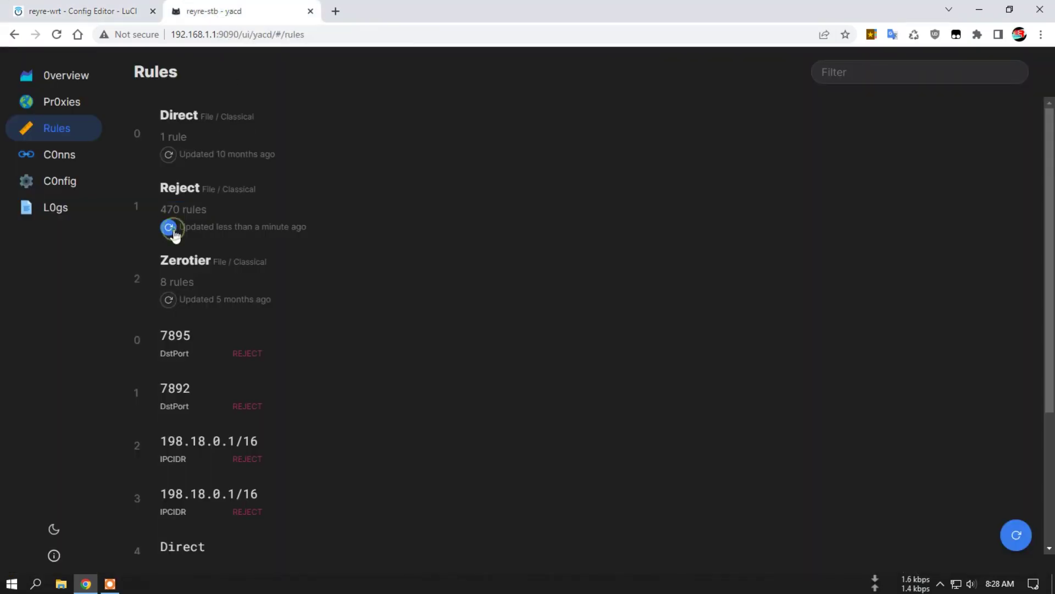
{"action": "double_click", "coordinate": [164, 209]}
- Comment out the newrelic.com rule in reject.txt with a # prefix and save the file
{"action": "left_click", "coordinate": [72, 6]}
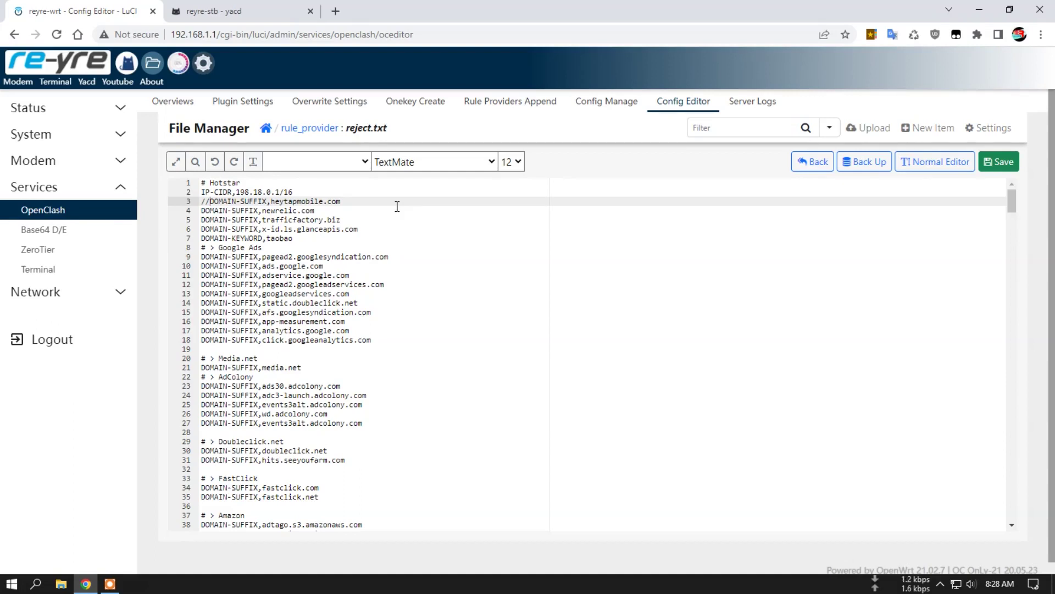
{"action": "left_click", "coordinate": [201, 210]}
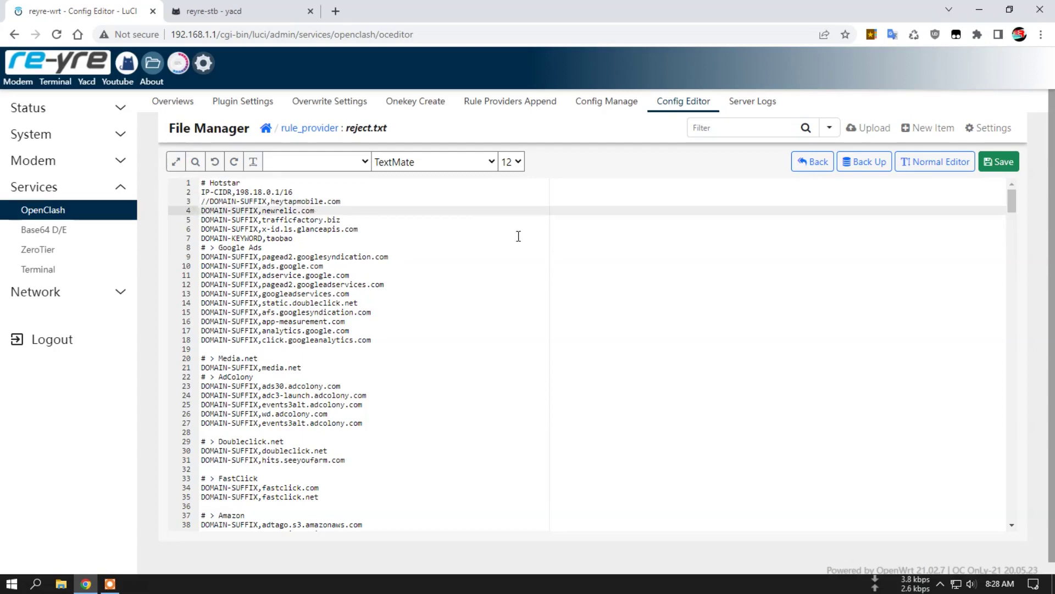
{"action": "type", "text": "#"}
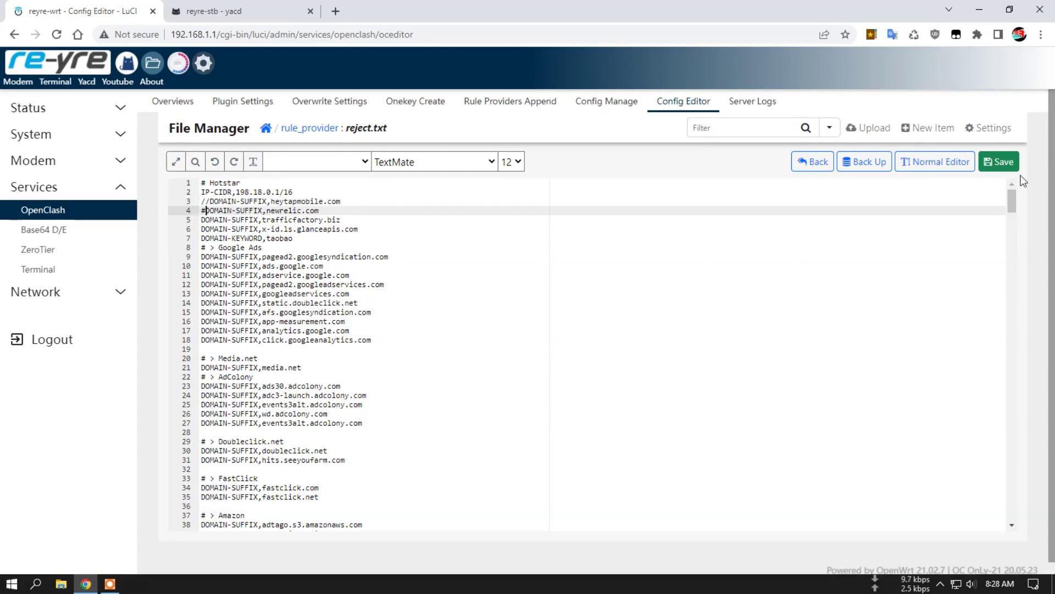
{"action": "left_click", "coordinate": [1001, 168]}
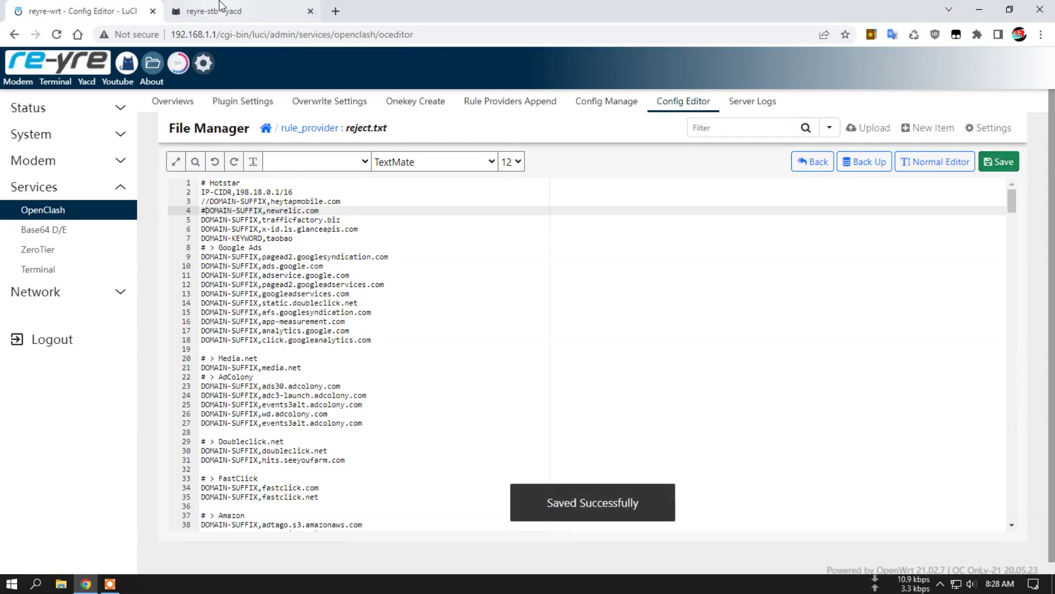
- Update the Reject provider in yacd again and check its rule count
{"action": "left_click", "coordinate": [211, 11]}
{"action": "left_click", "coordinate": [169, 227]}
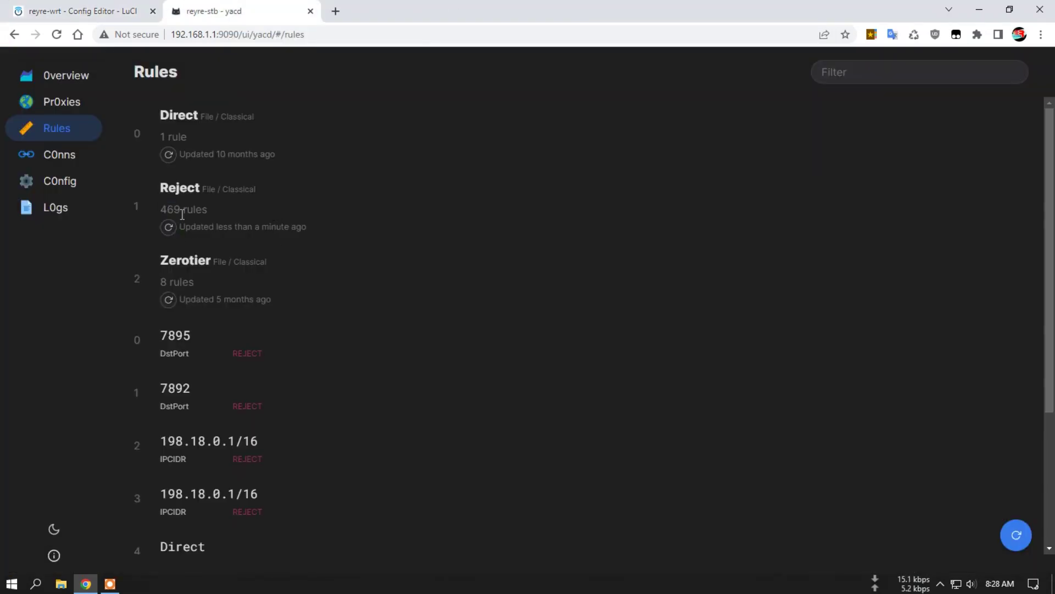
{"action": "double_click", "coordinate": [176, 209]}
- Remove the // prefix from the heytapmobile.com rule and the # prefix from the newrelic.com rule in reject.txt
{"action": "left_click", "coordinate": [84, 11]}
{"action": "left_click", "coordinate": [212, 200]}
{"action": "key", "text": "BackSpace"}
{"action": "key", "text": "BackSpace"}
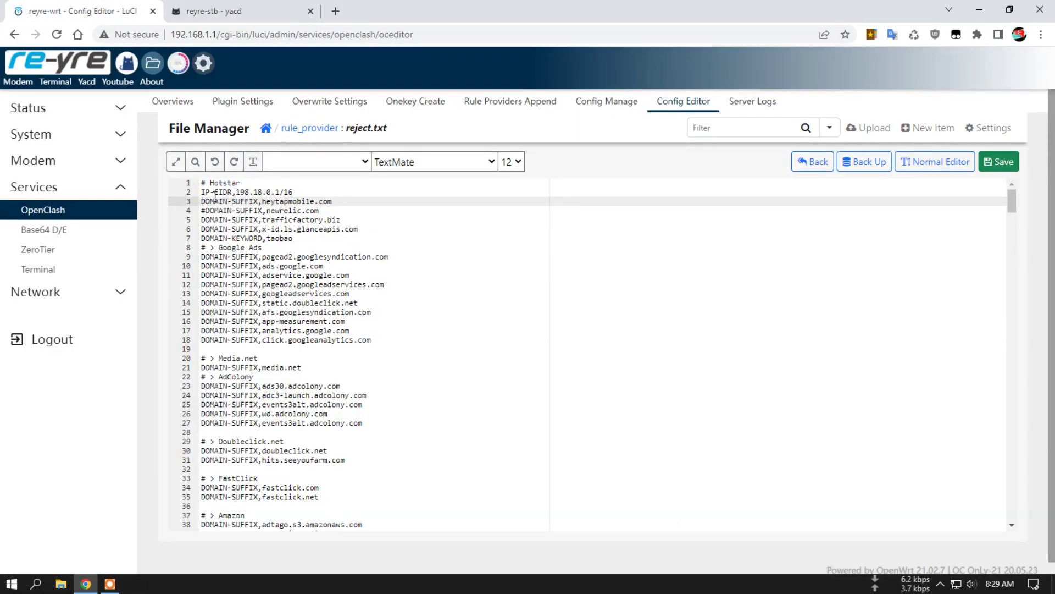
{"action": "left_click", "coordinate": [208, 211]}
{"action": "key", "text": "BackSpace"}
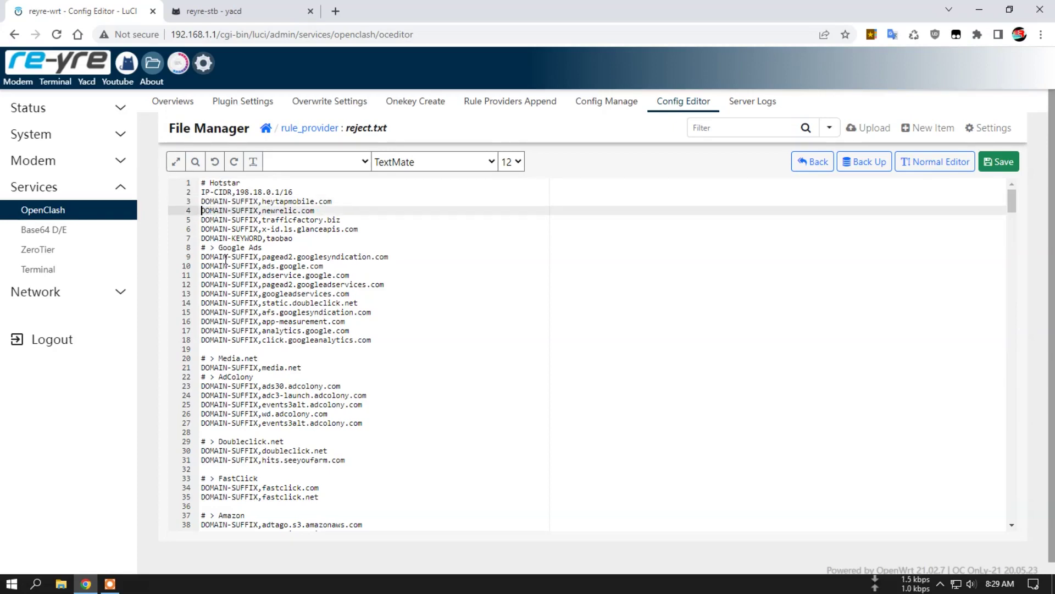
- Highlight the DOMAIN-SUFFIX and IP-CIDR rule types in reject.txt
{"action": "left_click", "coordinate": [207, 349]}
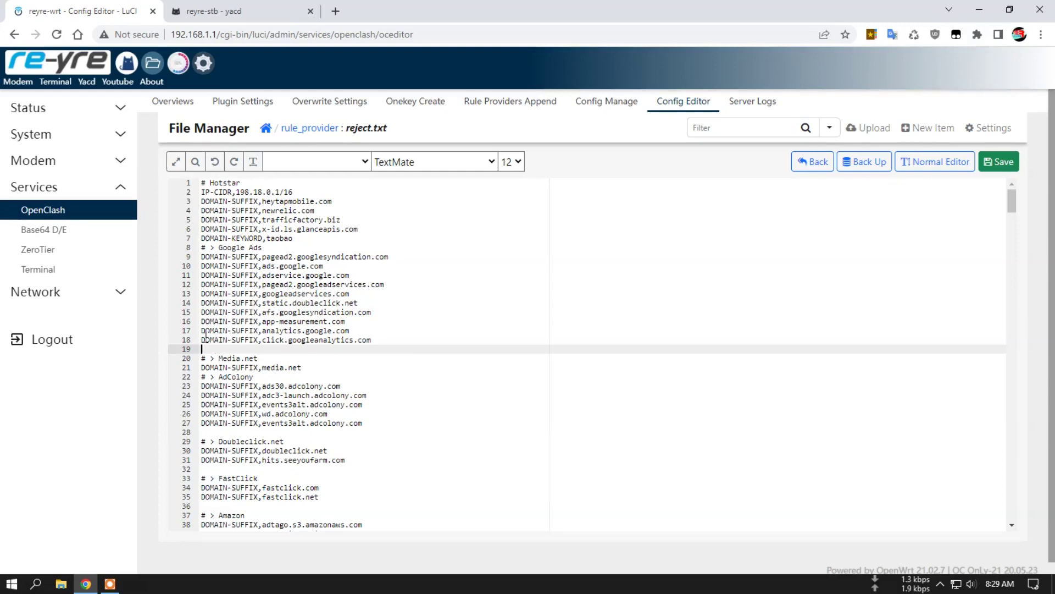
{"action": "left_click_drag", "start_coordinate": [202, 339], "coordinate": [257, 342]}
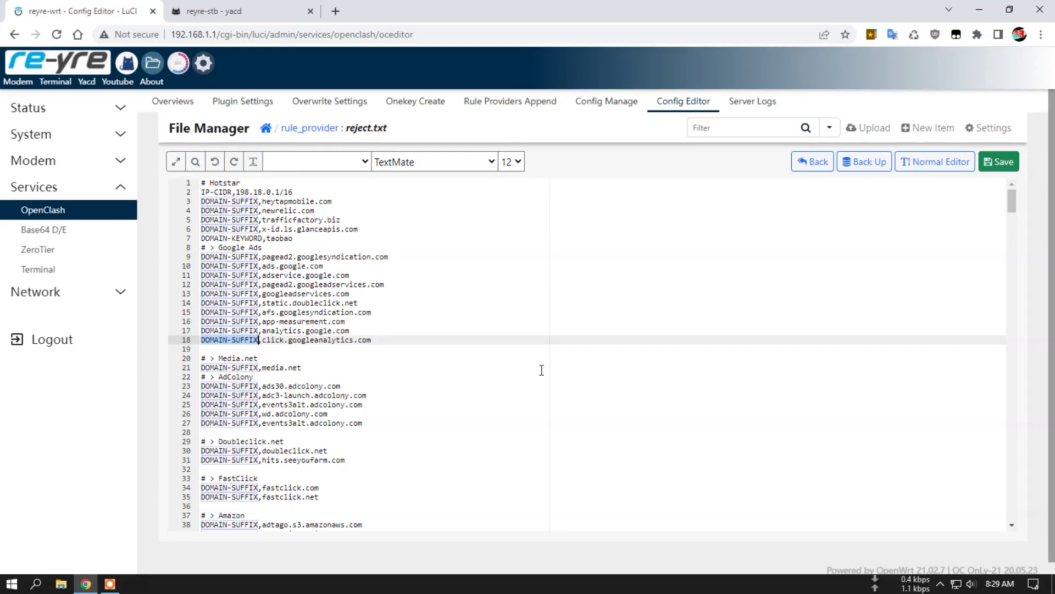
{"action": "left_click_drag", "start_coordinate": [202, 191], "coordinate": [231, 192]}
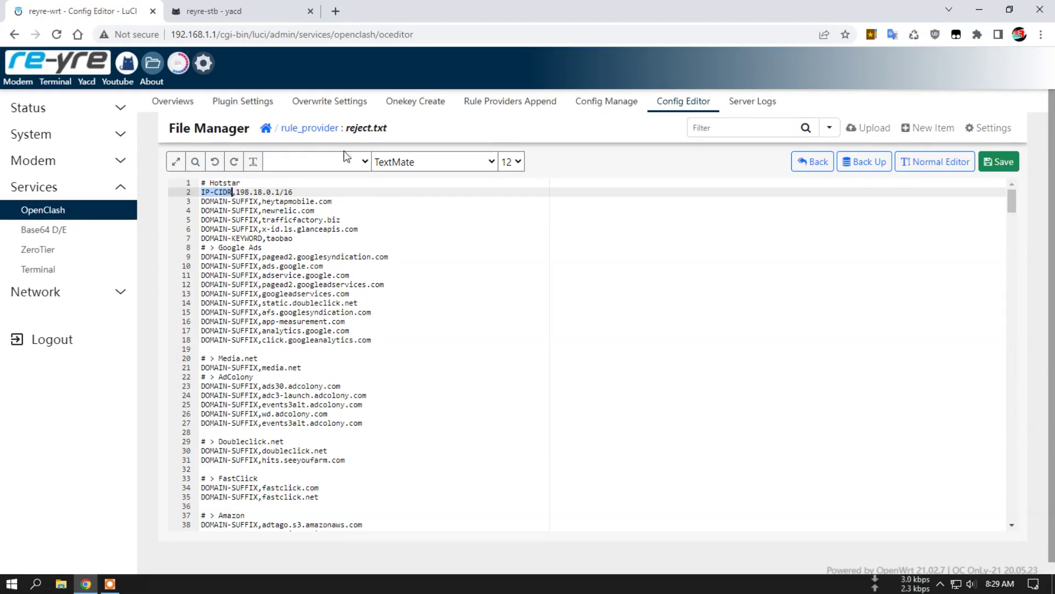
- Return to the rule_provider folder and rename direct.yaml to direct.txt
{"action": "left_click", "coordinate": [317, 128]}
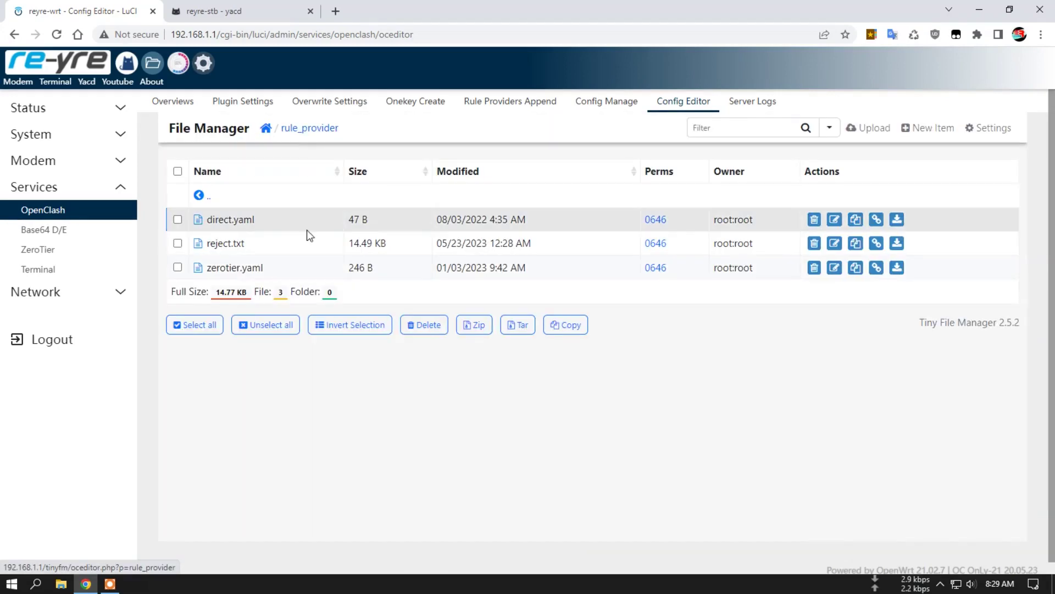
{"action": "left_click", "coordinate": [836, 223]}
{"action": "double_click", "coordinate": [493, 186]}
{"action": "key", "text": "BackSpace"}
{"action": "type", "text": "txt"}
{"action": "left_click", "coordinate": [708, 230]}
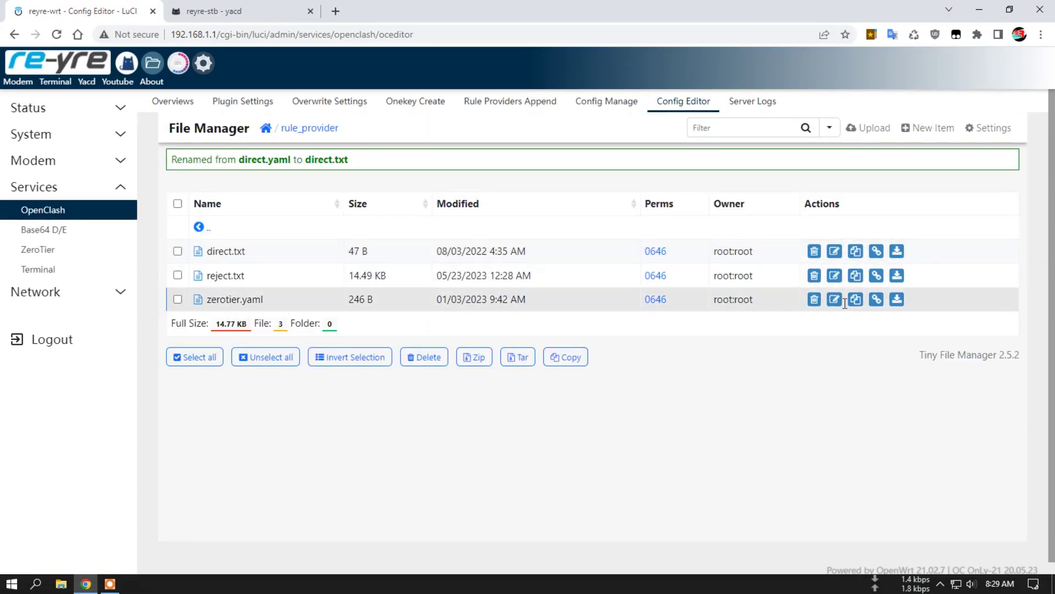
- Rename zerotier.yaml to zerotier.txt in the rule_provider folder
{"action": "left_click", "coordinate": [837, 300]}
{"action": "double_click", "coordinate": [498, 187]}
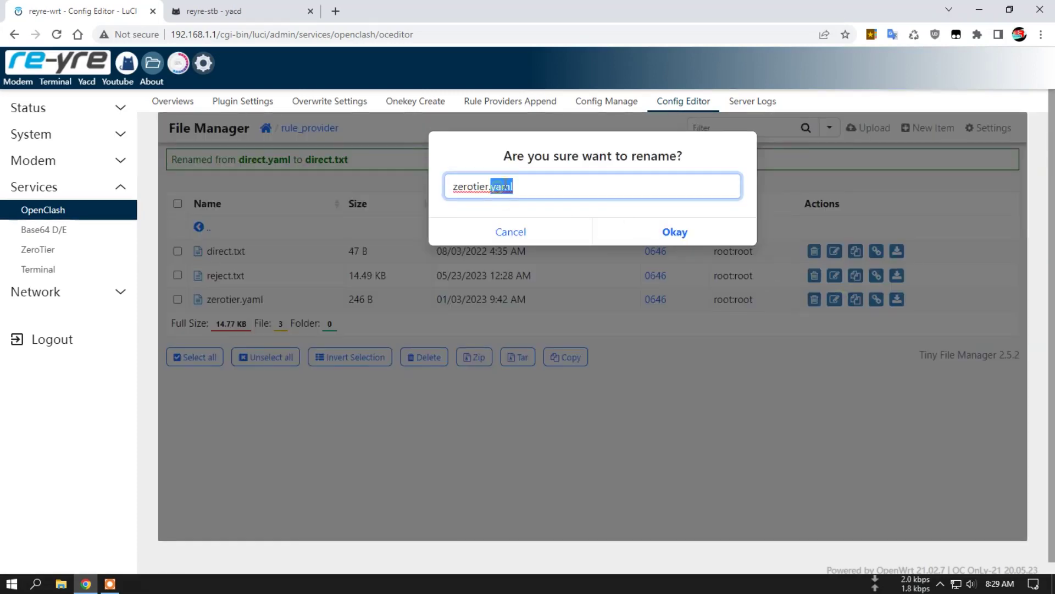
{"action": "type", "text": "txt"}
{"action": "left_click", "coordinate": [674, 231]}
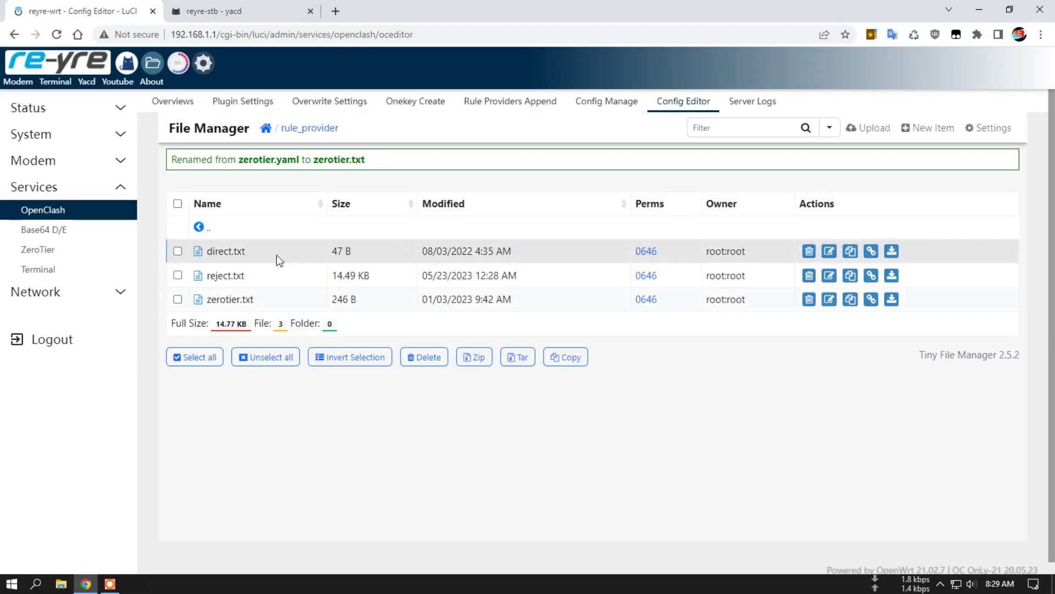
- Open direct.txt in the Advanced Editor, remove the payload: line, the indentation and the rule's list dash, and save the file
{"action": "left_click", "coordinate": [228, 252]}
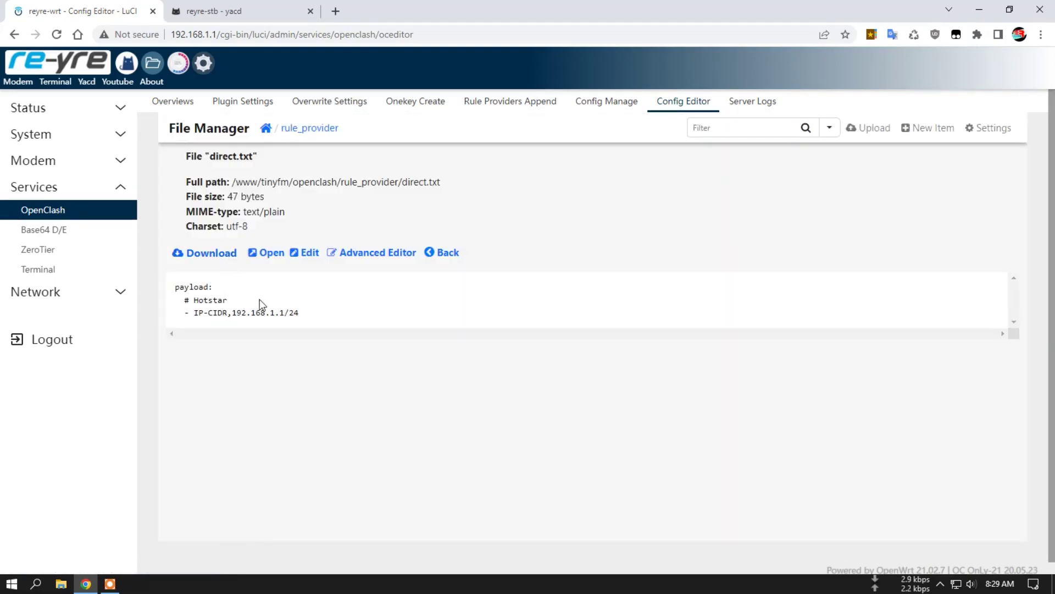
{"action": "left_click", "coordinate": [377, 252]}
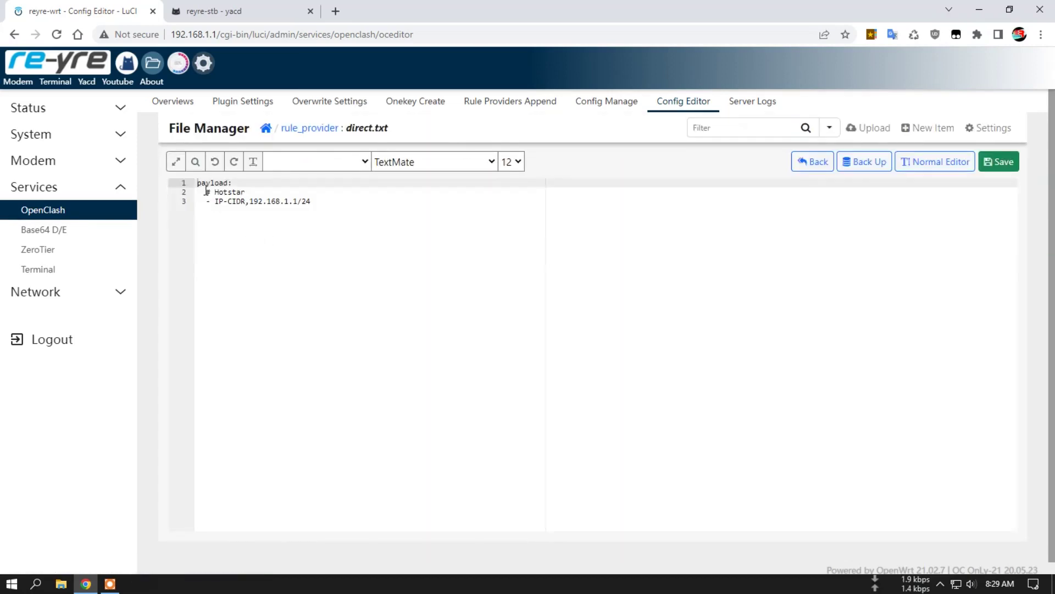
{"action": "left_click_drag", "start_coordinate": [206, 192], "coordinate": [191, 185]}
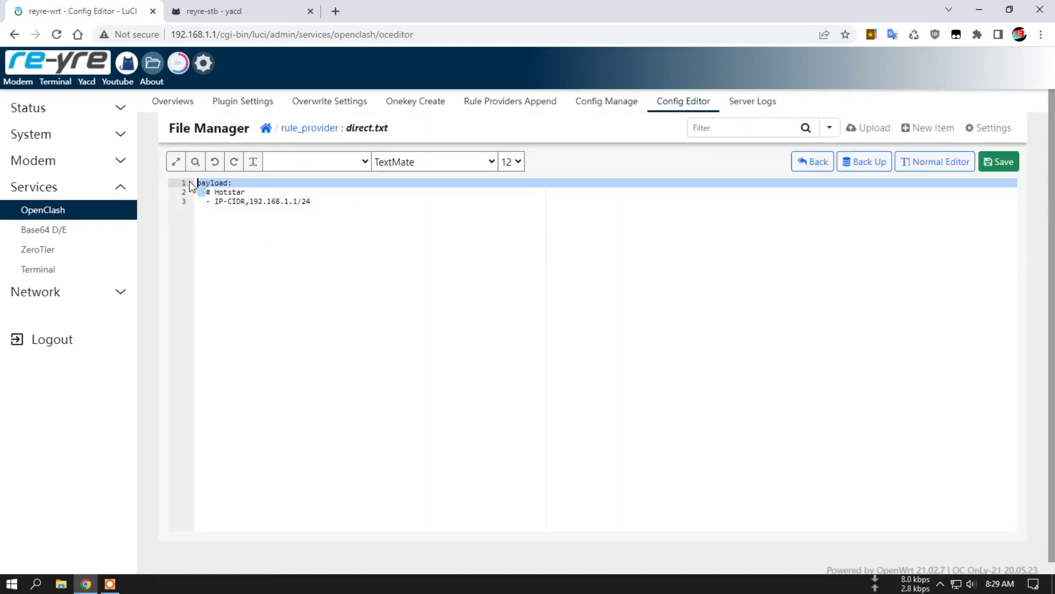
{"action": "key", "text": "BackSpace"}
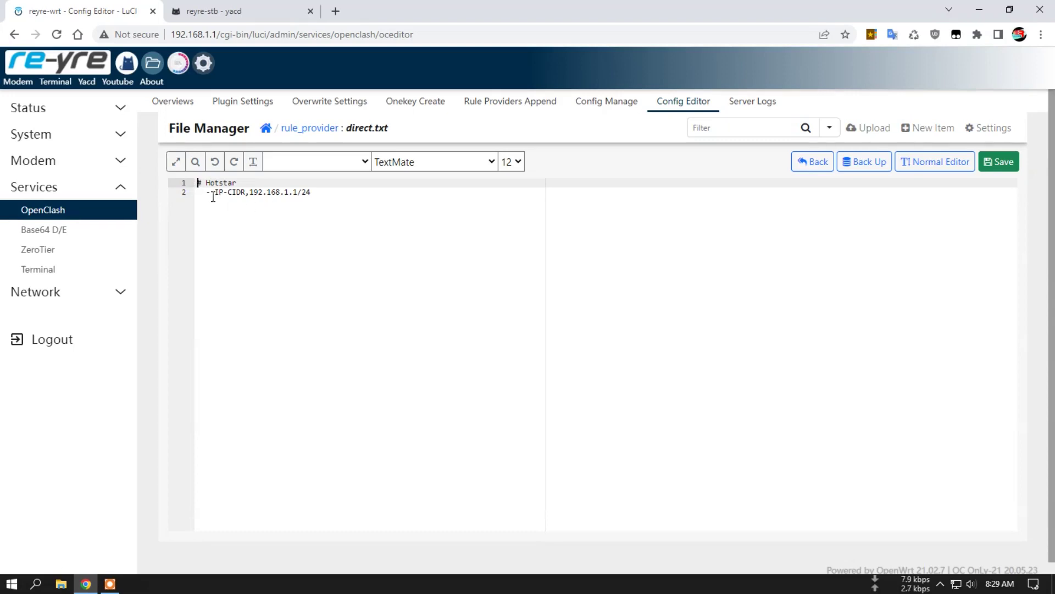
{"action": "left_click_drag", "start_coordinate": [215, 192], "coordinate": [192, 192]}
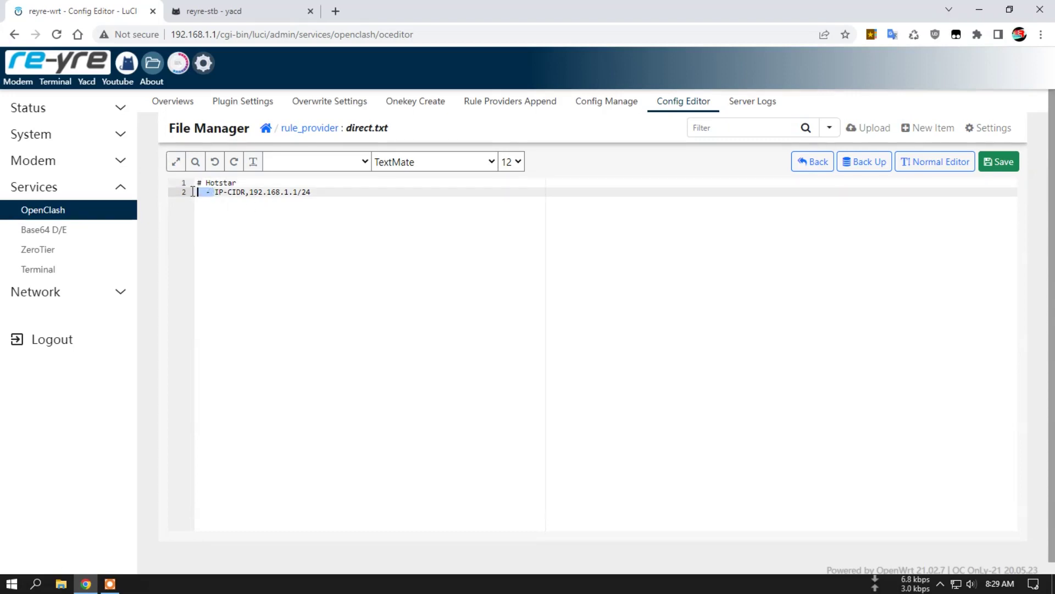
{"action": "key", "text": "BackSpace"}
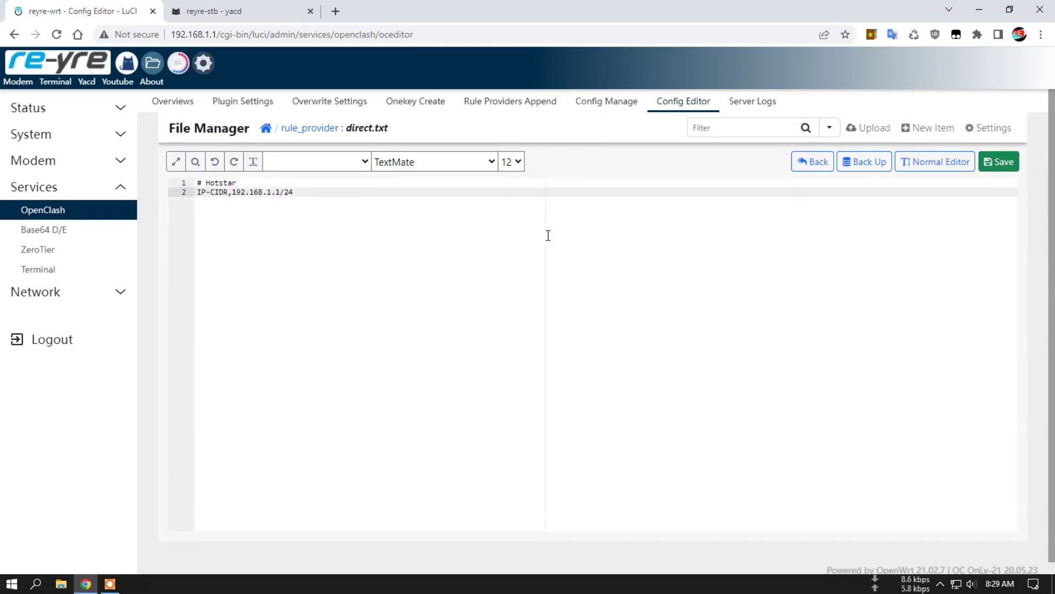
{"action": "left_click", "coordinate": [1003, 165]}
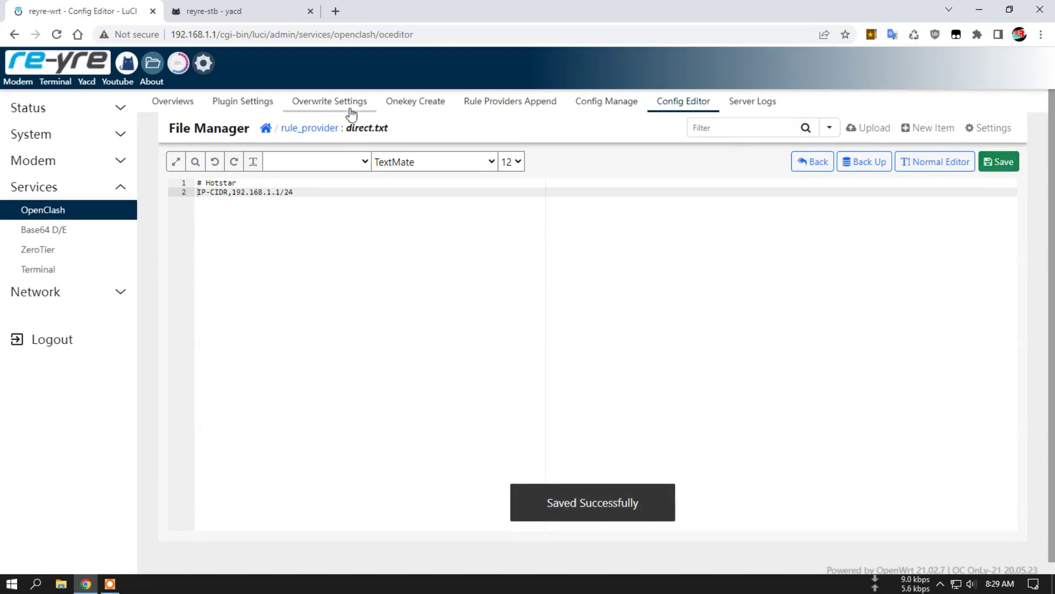
- Open zerotier.txt from the rule_provider folder in the Advanced Editor and delete its payload: line
{"action": "left_click", "coordinate": [308, 128]}
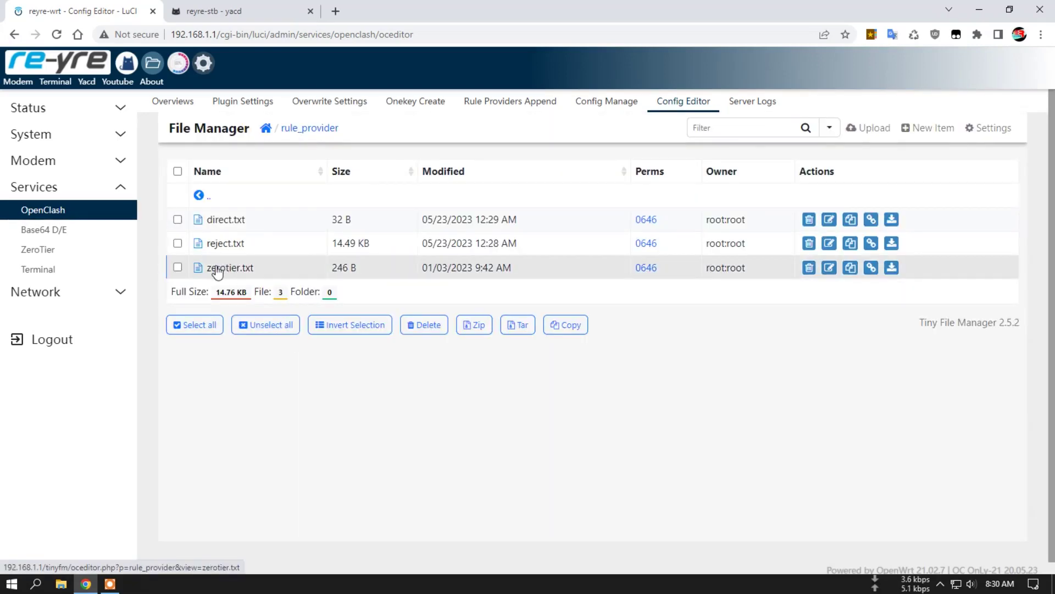
{"action": "left_click", "coordinate": [225, 268]}
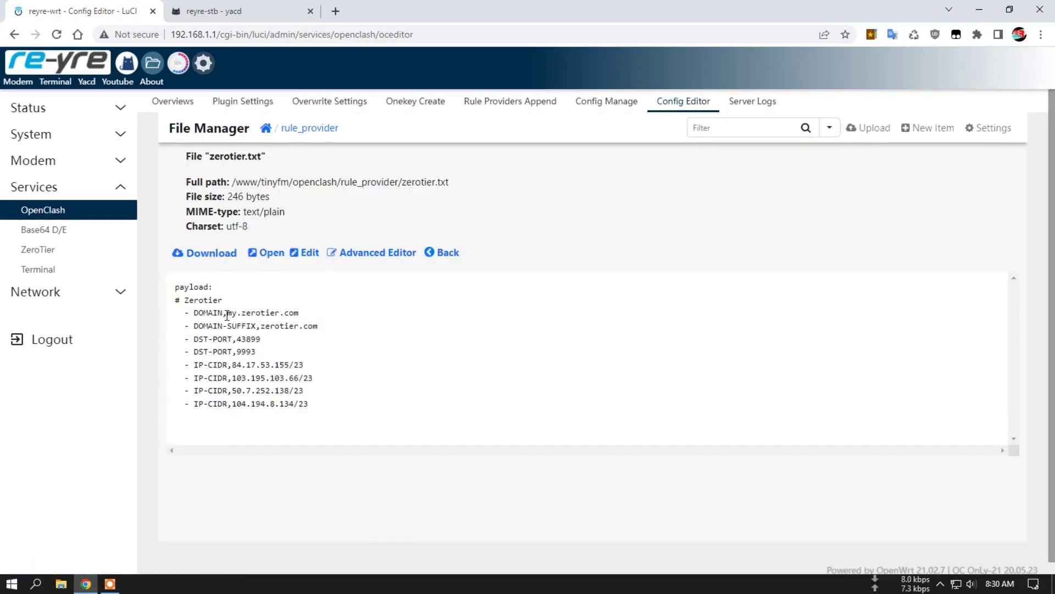
{"action": "left_click", "coordinate": [362, 254]}
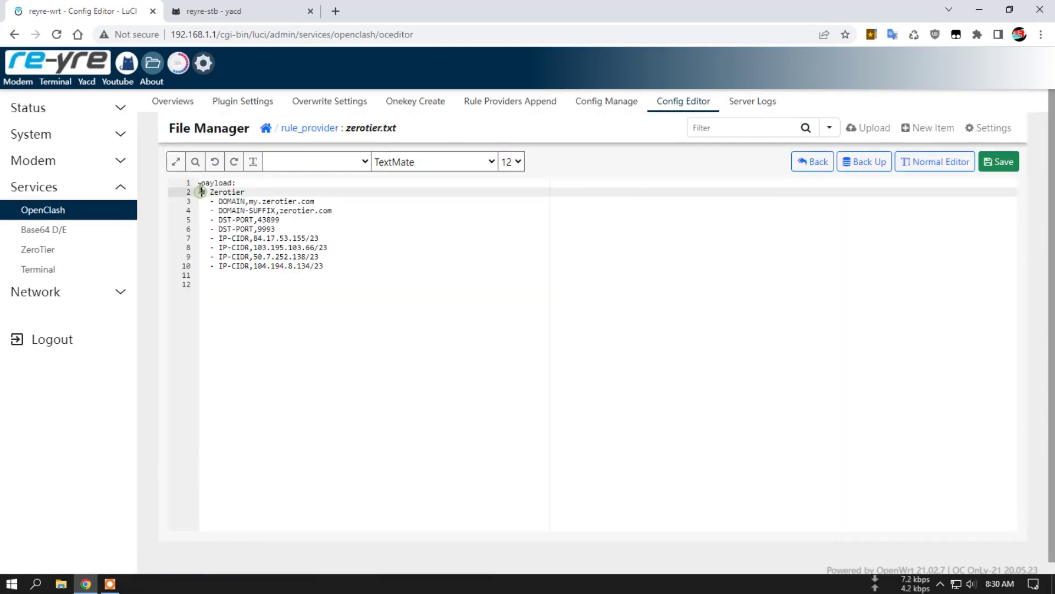
{"action": "key", "text": "BackSpace"}
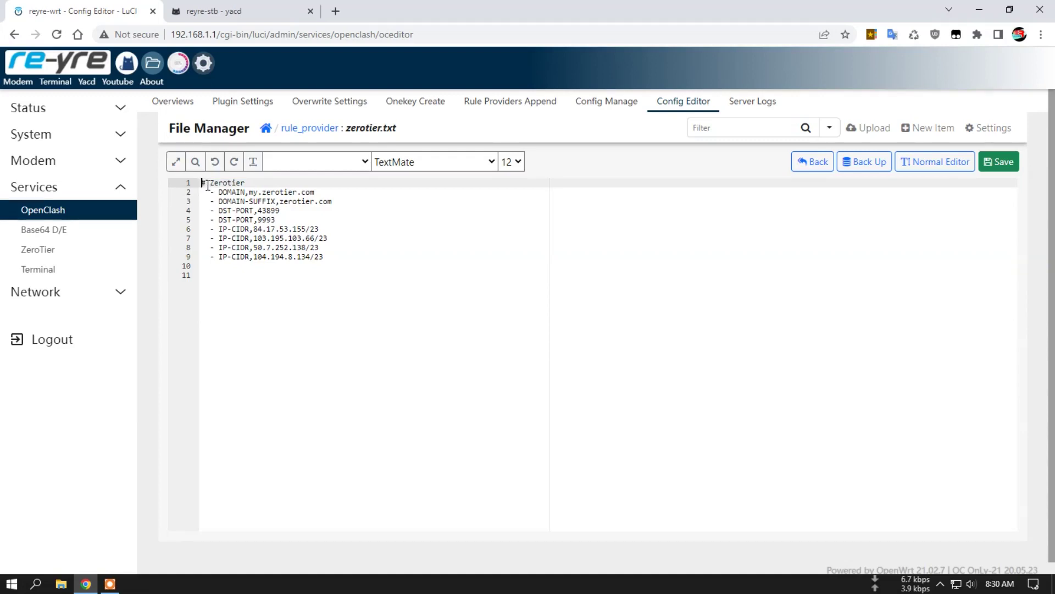
- Replace every indented dash prefix in zerotier.txt with nothing and save the file
{"action": "left_click_drag", "start_coordinate": [216, 191], "coordinate": [196, 192]}
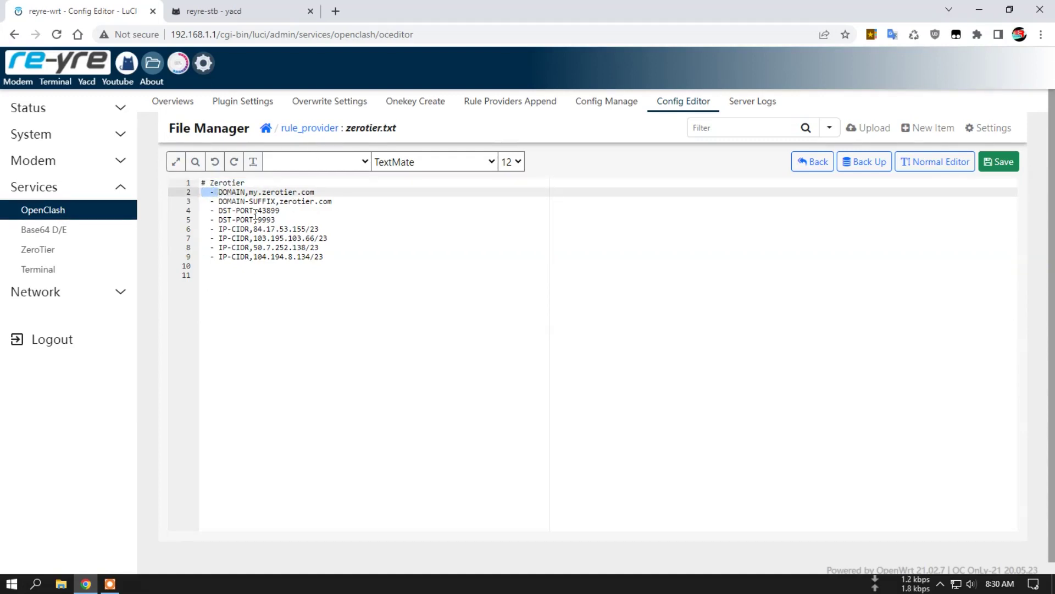
{"action": "left_click", "coordinate": [195, 161]}
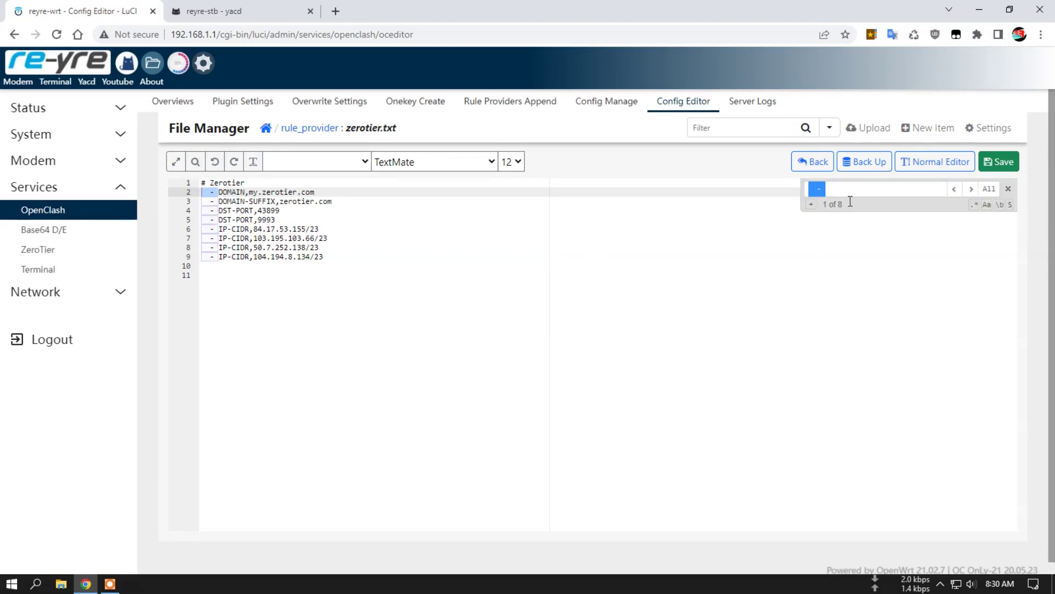
{"action": "left_click", "coordinate": [813, 204]}
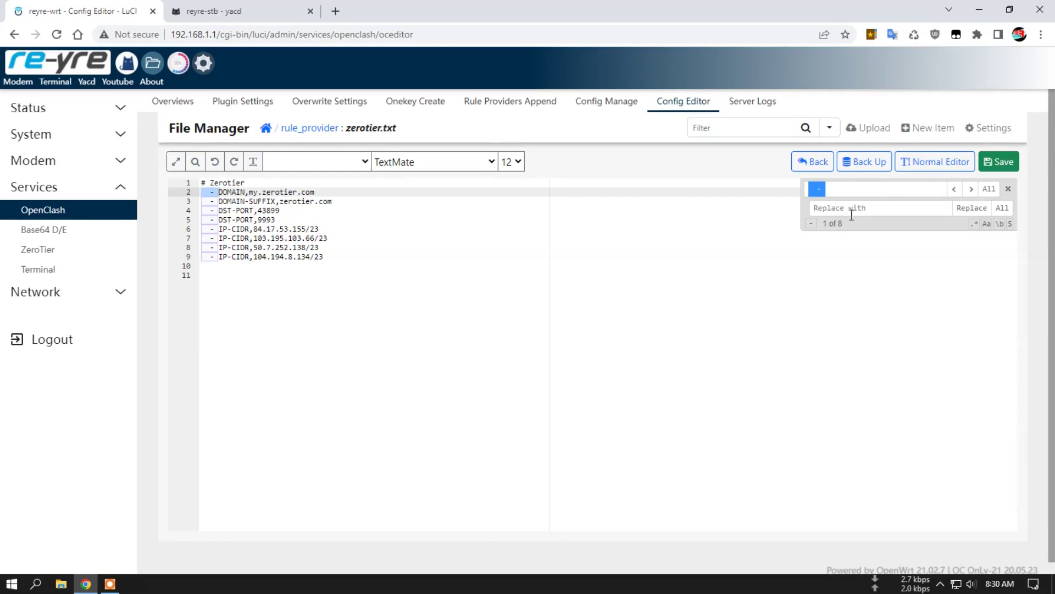
{"action": "left_click", "coordinate": [1002, 208]}
{"action": "left_click", "coordinate": [1001, 161]}
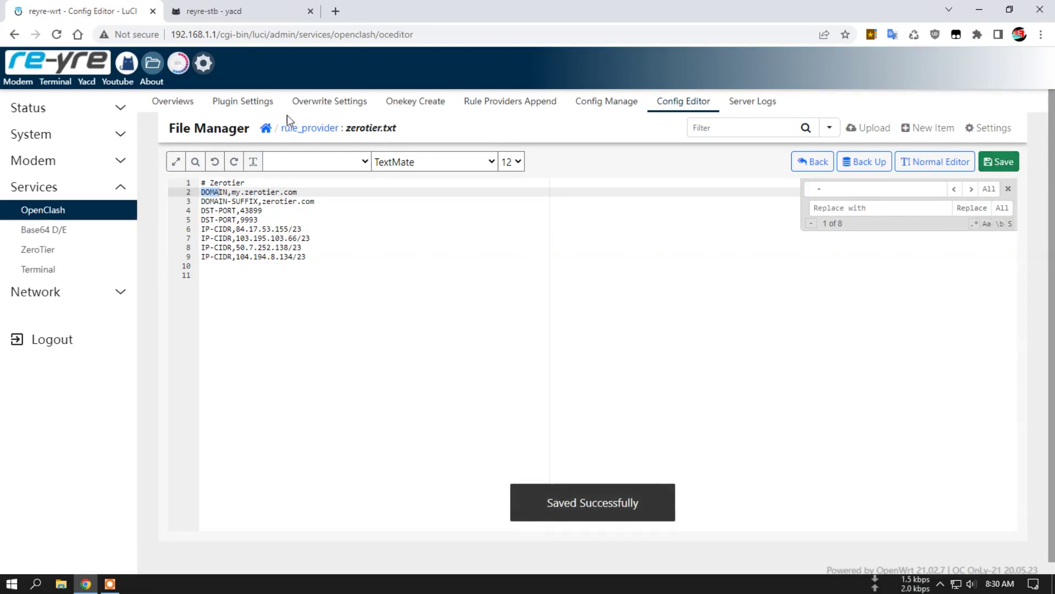
- Open reyre.yaml in Config Manage and change the Direct provider's path to ./rule_provider/direct.txt
{"action": "left_click", "coordinate": [616, 101]}
{"action": "scroll", "coordinate": [466, 313], "scroll_direction": "down", "scroll_amount": 5}
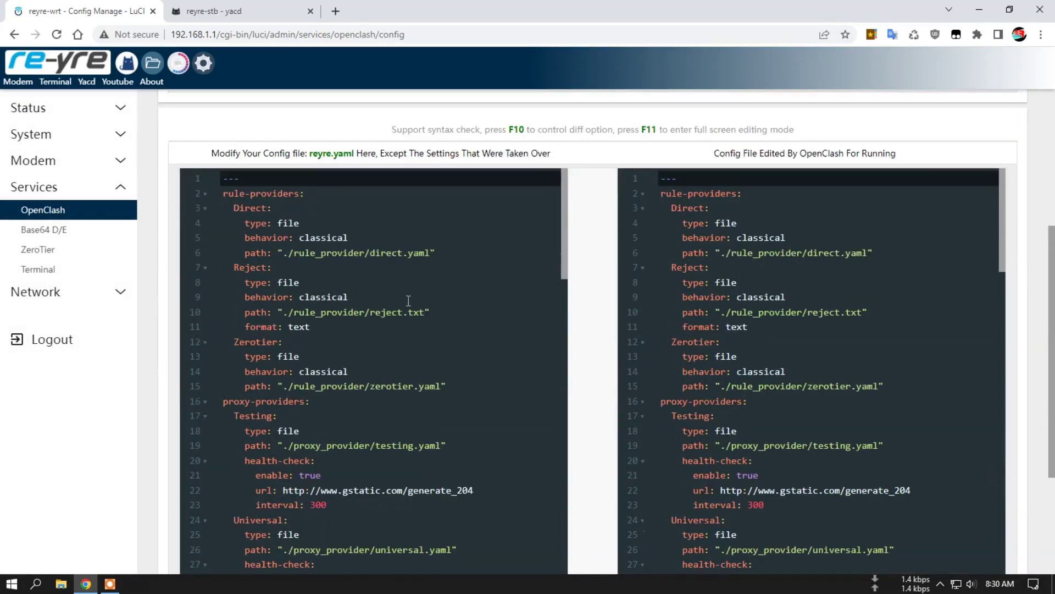
{"action": "double_click", "coordinate": [416, 253]}
{"action": "type", "text": "txt"}
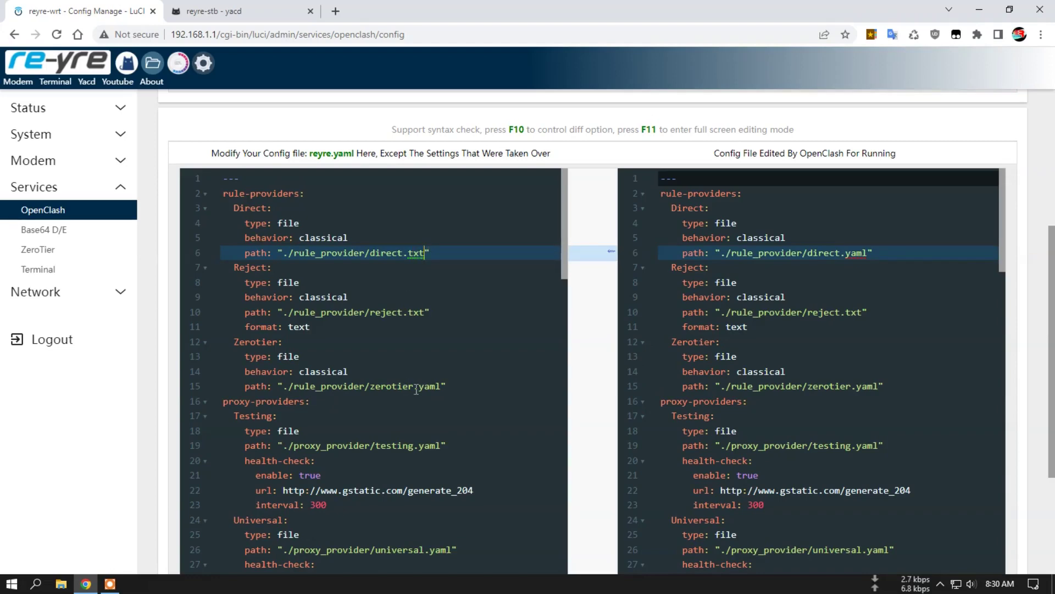
- Set the Zerotier provider's path to ./rule_provider/zerotier.txt and copy Reject's format: text line beneath the Direct and Zerotier paths
{"action": "double_click", "coordinate": [427, 386]}
{"action": "type", "text": "txt"}
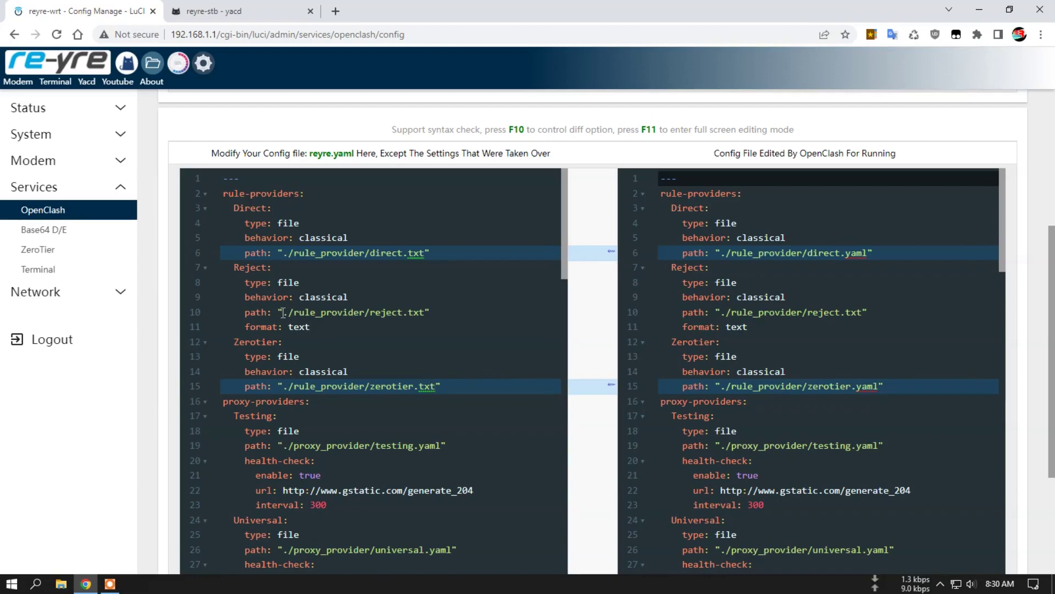
{"action": "left_click_drag", "start_coordinate": [246, 328], "coordinate": [306, 327]}
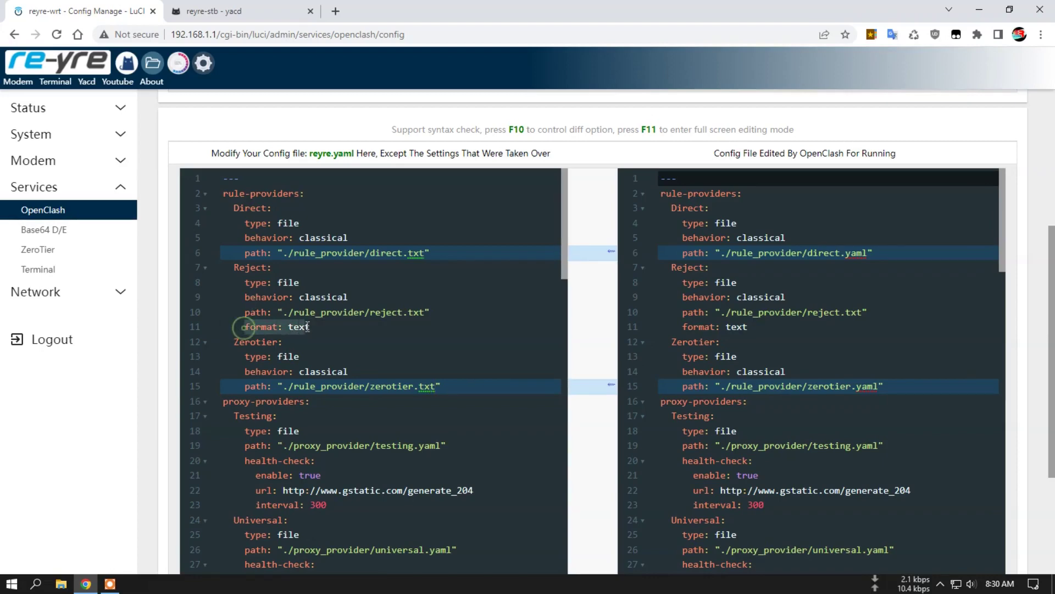
{"action": "right_click", "coordinate": [308, 326]}
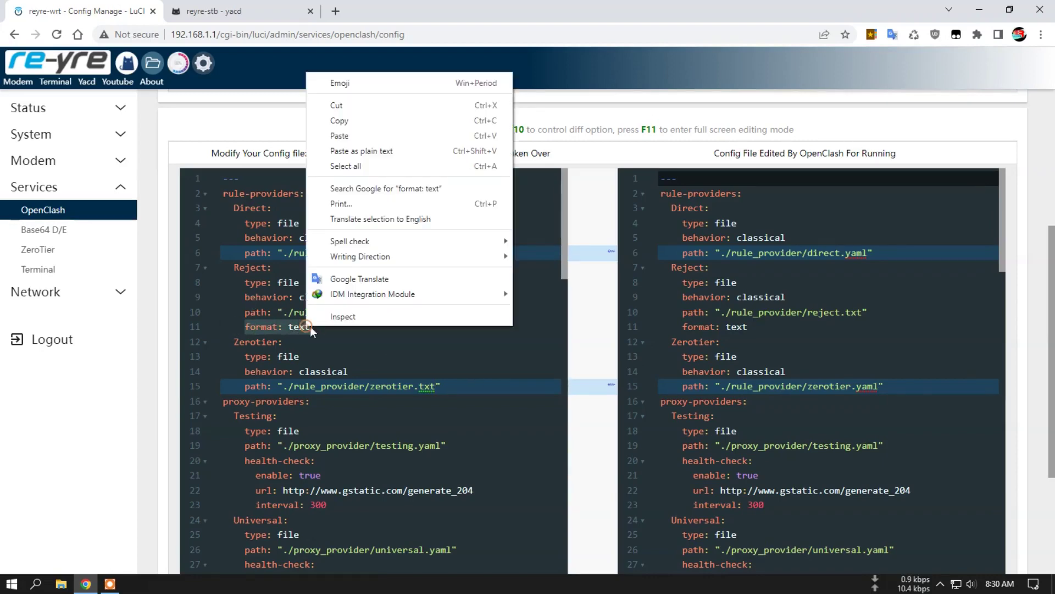
{"action": "left_click", "coordinate": [352, 122]}
{"action": "left_click", "coordinate": [434, 252]}
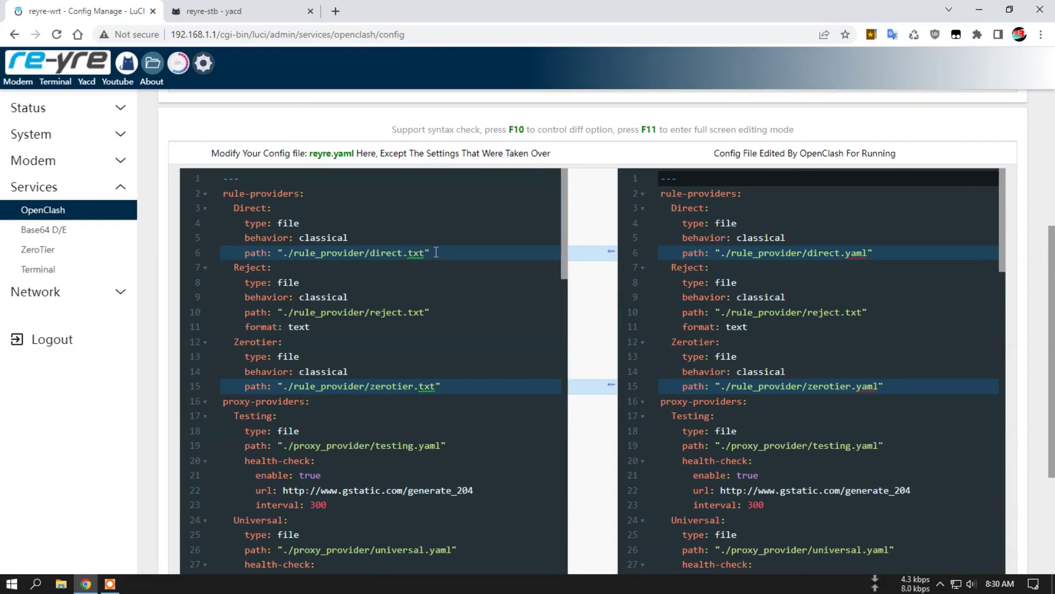
{"action": "key", "text": "Return"}
{"action": "right_click", "coordinate": [265, 268]}
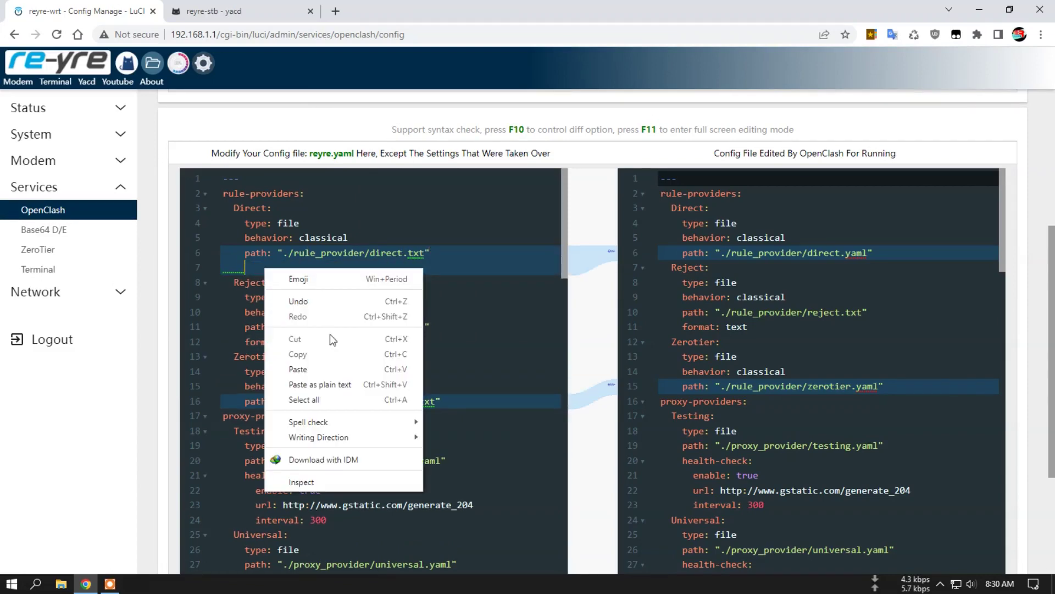
{"action": "left_click", "coordinate": [325, 368]}
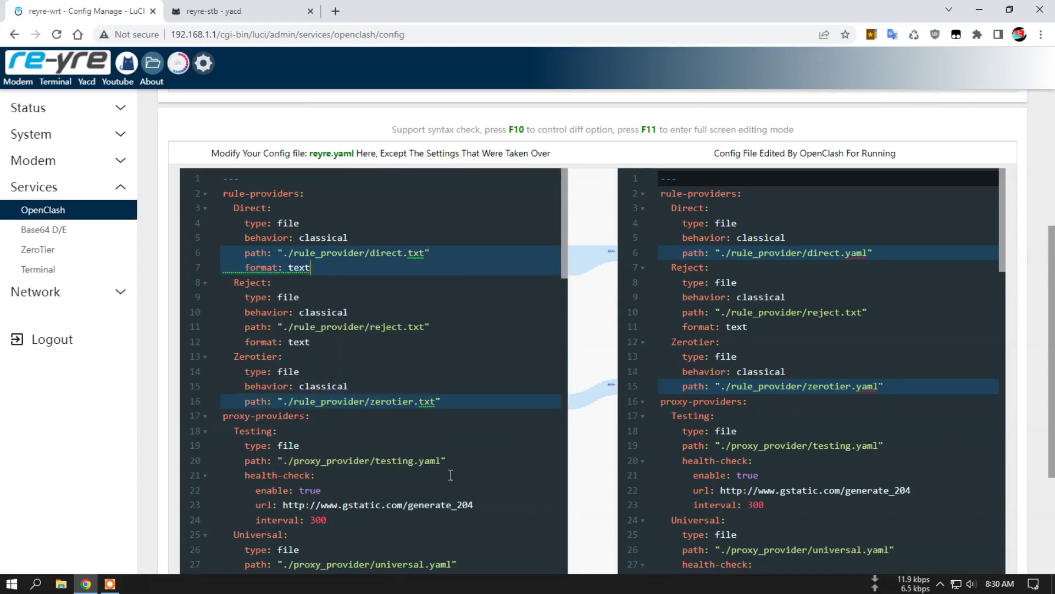
{"action": "key", "text": "Return"}
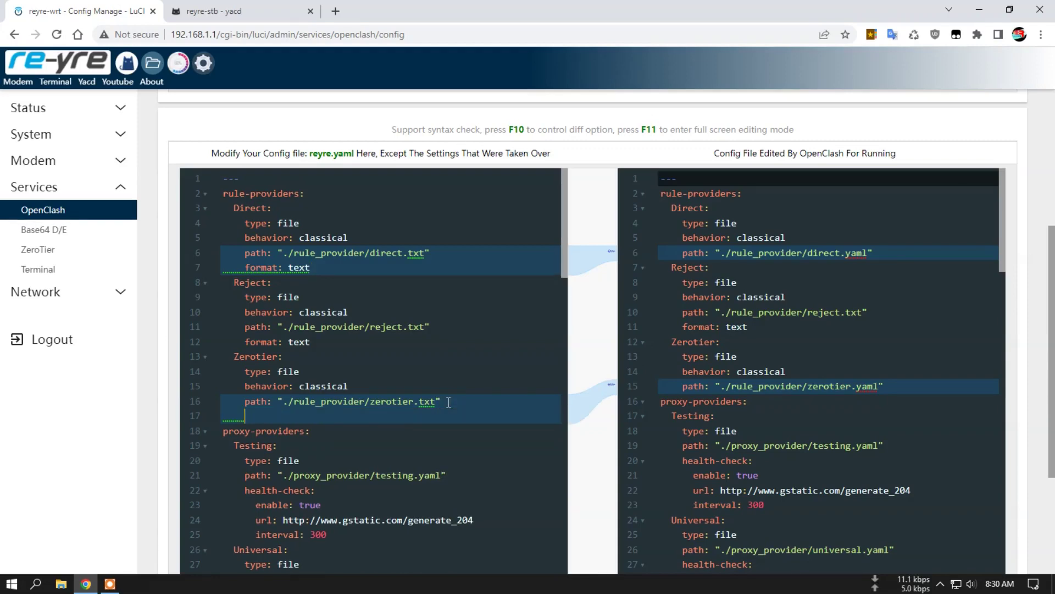
{"action": "right_click", "coordinate": [267, 416]}
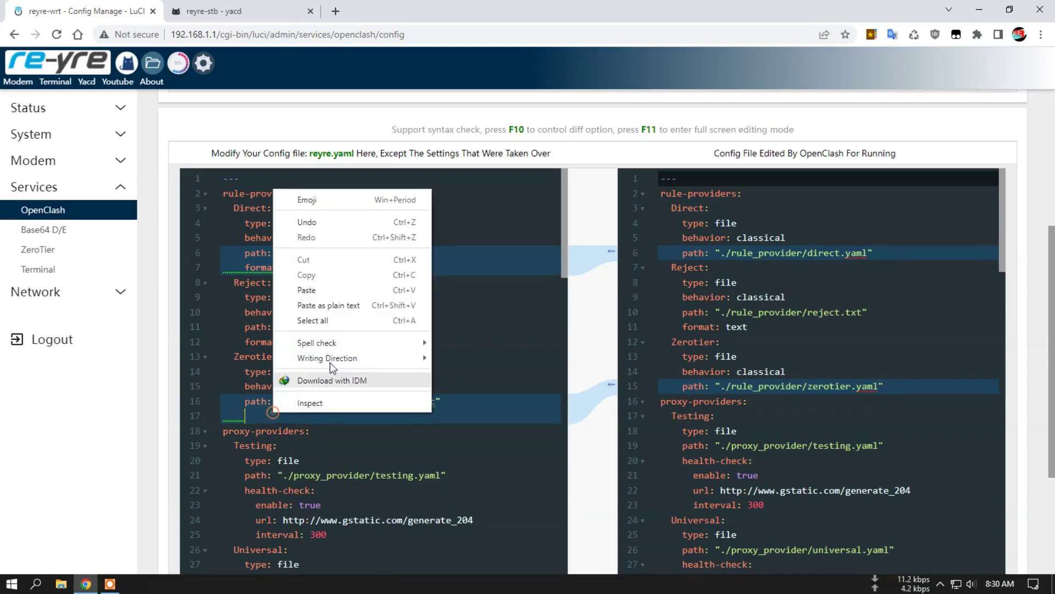
{"action": "left_click", "coordinate": [330, 291]}
- Commit the edited reyre.yaml configuration and apply the settings to restart OpenClash
{"action": "scroll", "coordinate": [577, 327], "scroll_direction": "down", "scroll_amount": 3}
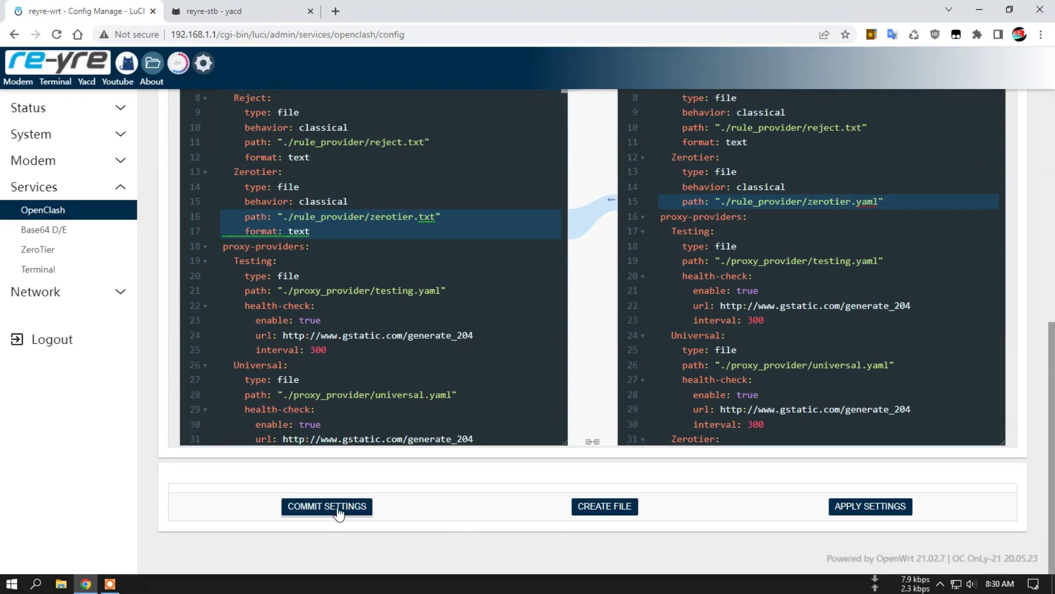
{"action": "left_click", "coordinate": [337, 511]}
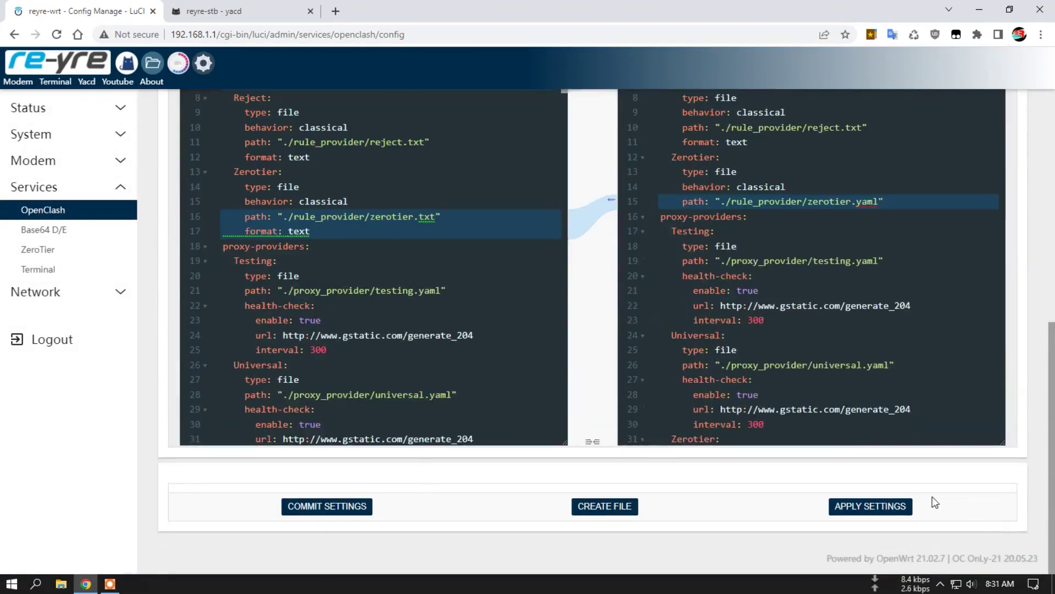
{"action": "left_click", "coordinate": [875, 505]}
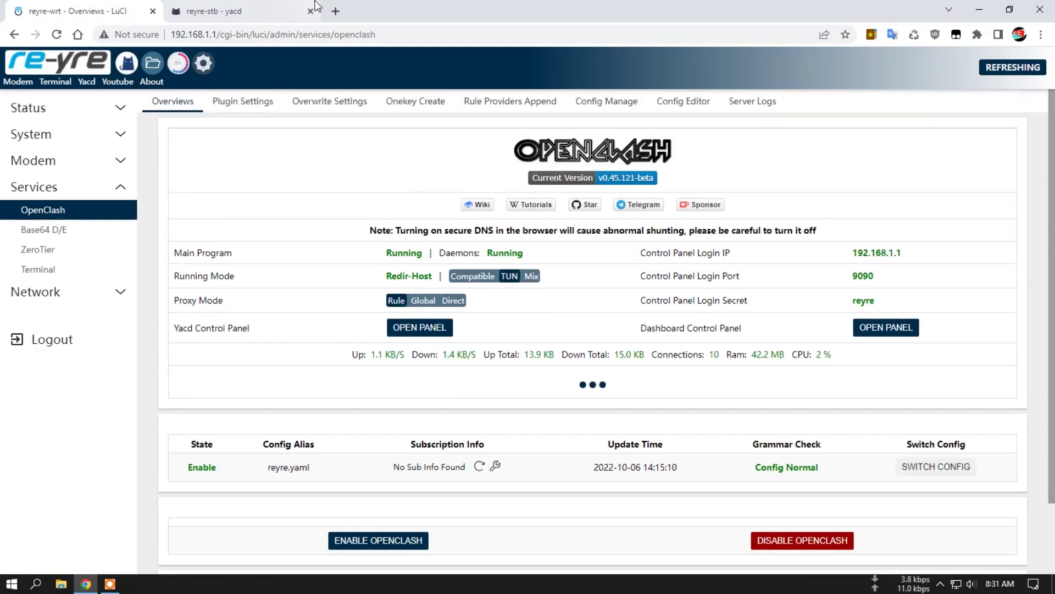
- Switch to Yacd's rules view and refresh the Direct, Reject and Zerotier rule providers
{"action": "left_click", "coordinate": [86, 80]}
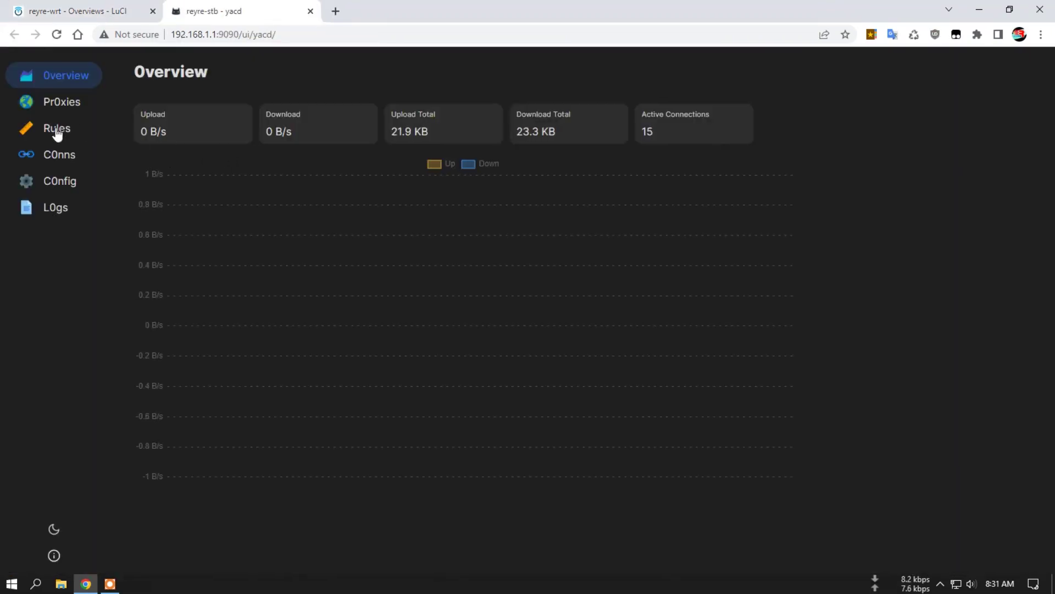
{"action": "left_click", "coordinate": [55, 129]}
{"action": "left_click", "coordinate": [168, 155]}
{"action": "left_click", "coordinate": [169, 227]}
{"action": "left_click", "coordinate": [168, 300]}
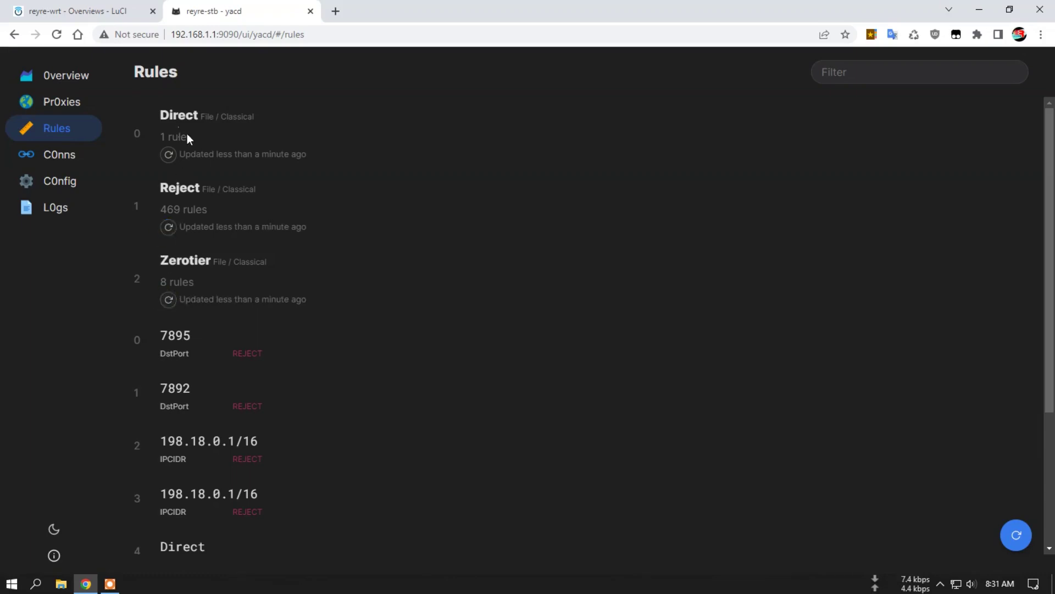
- Check the OpenClash overview, return to Yacd and filter its active connections by zero
{"action": "left_click", "coordinate": [71, 10]}
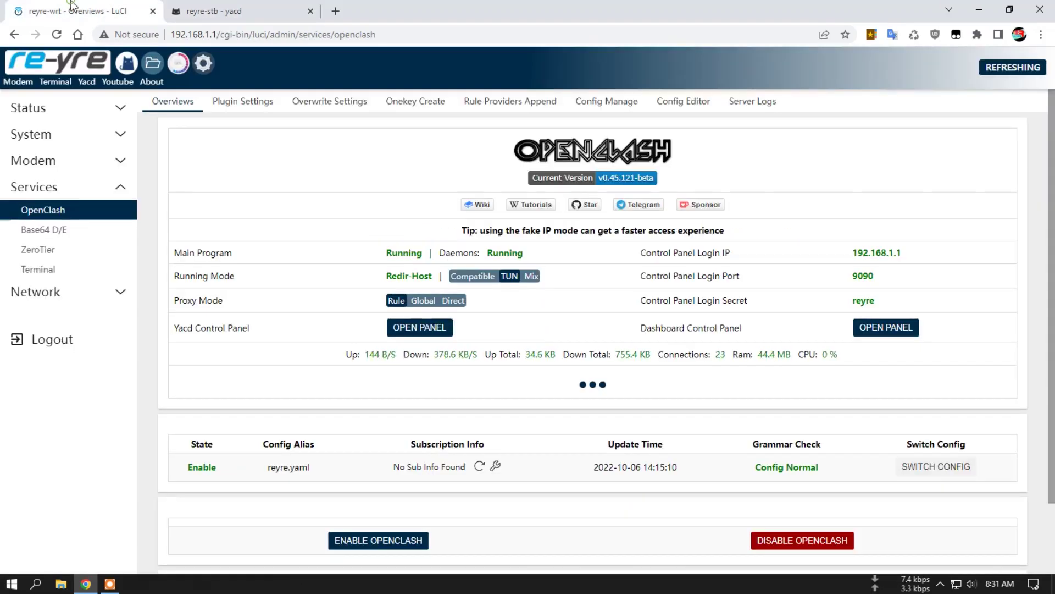
{"action": "left_click", "coordinate": [246, 17]}
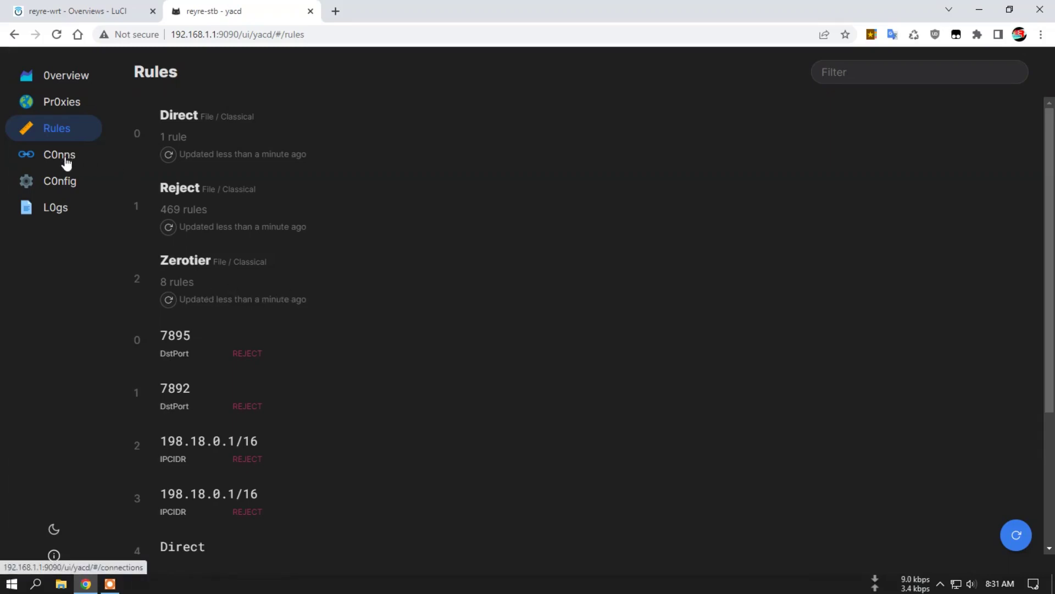
{"action": "left_click", "coordinate": [66, 162]}
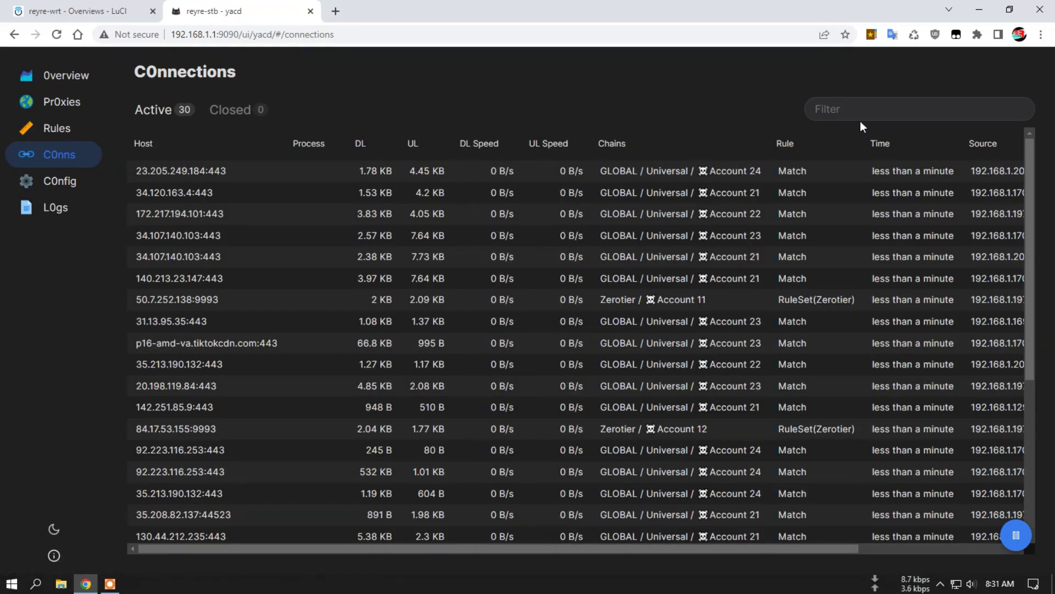
{"action": "left_click", "coordinate": [838, 109]}
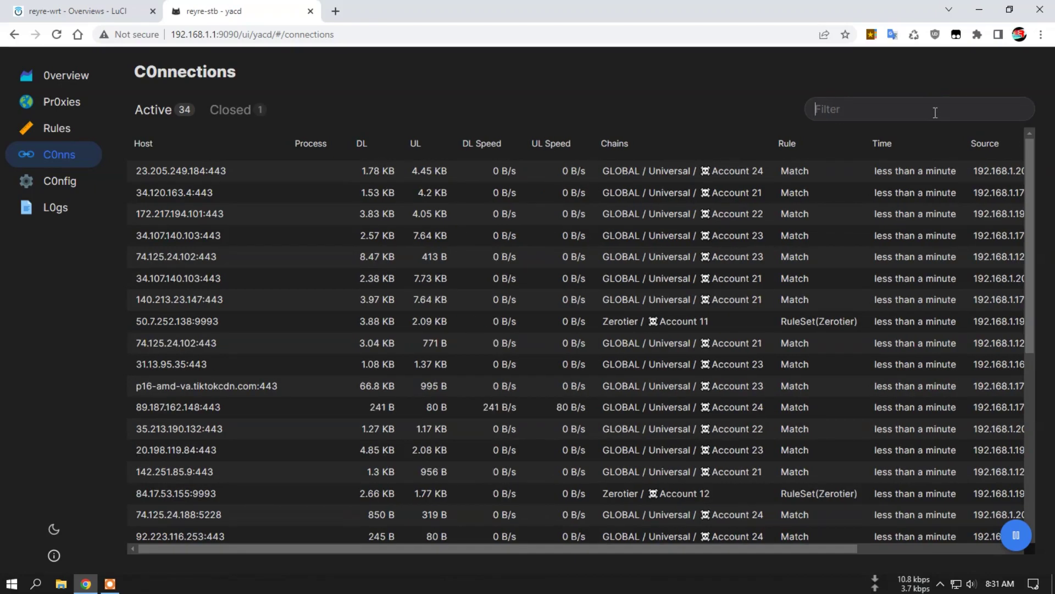
{"action": "type", "text": "zero"}
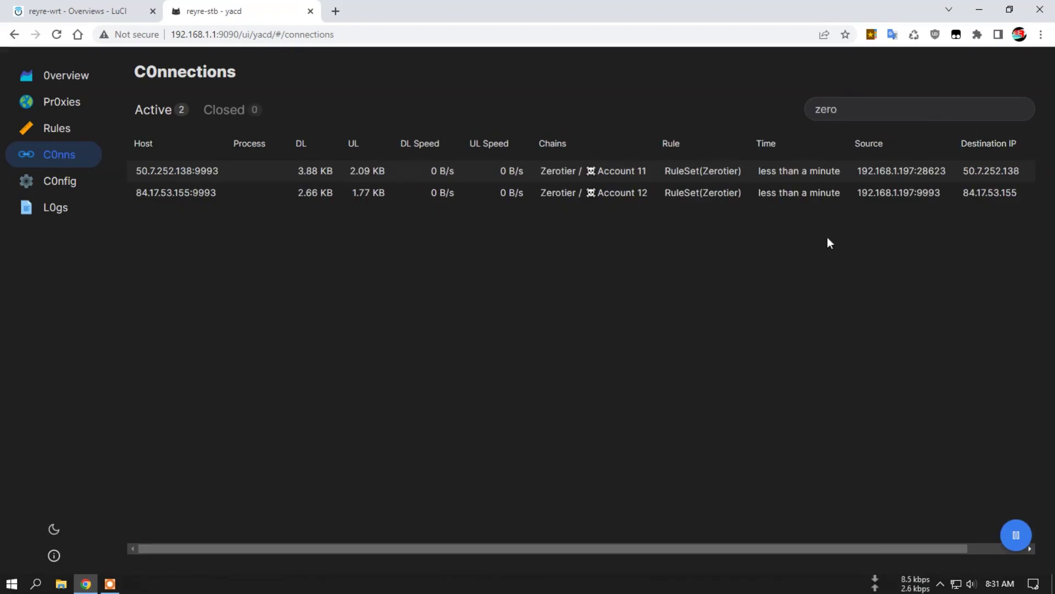
- Load the bookmarked ZeroTier Central site in a new tab, check its traffic in Yacd's filtered connections, and close the site
{"action": "left_click", "coordinate": [336, 12]}
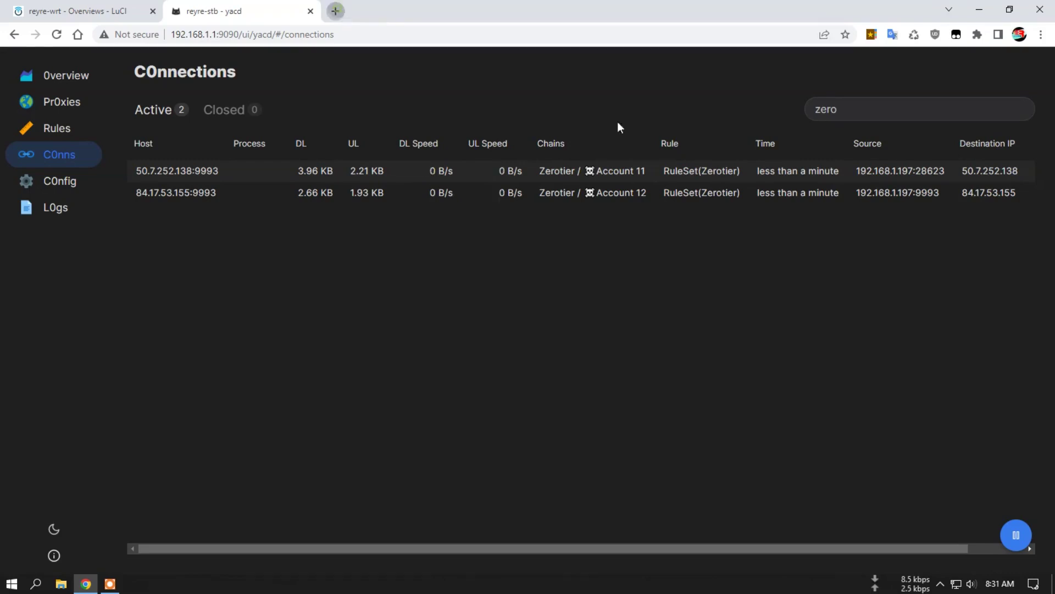
{"action": "left_click", "coordinate": [871, 34]}
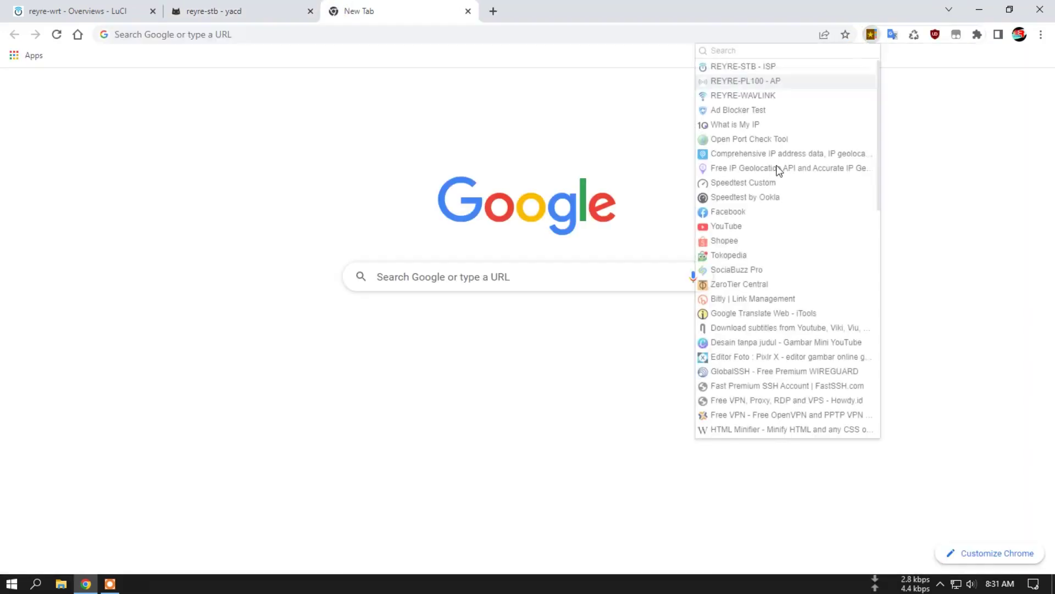
{"action": "left_click", "coordinate": [717, 283]}
{"action": "left_click", "coordinate": [236, 11]}
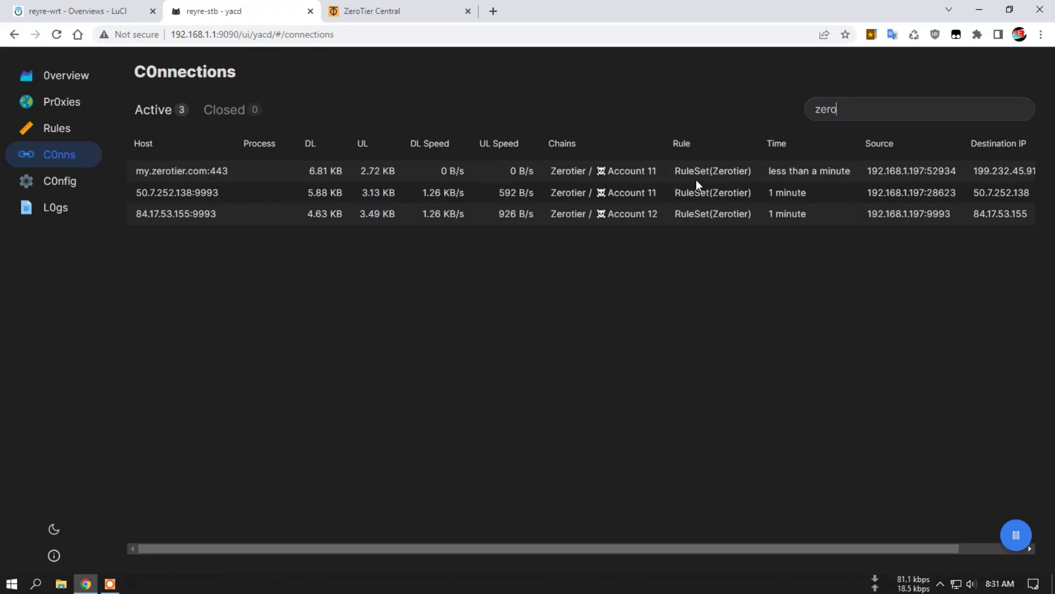
{"action": "left_click", "coordinate": [468, 11]}
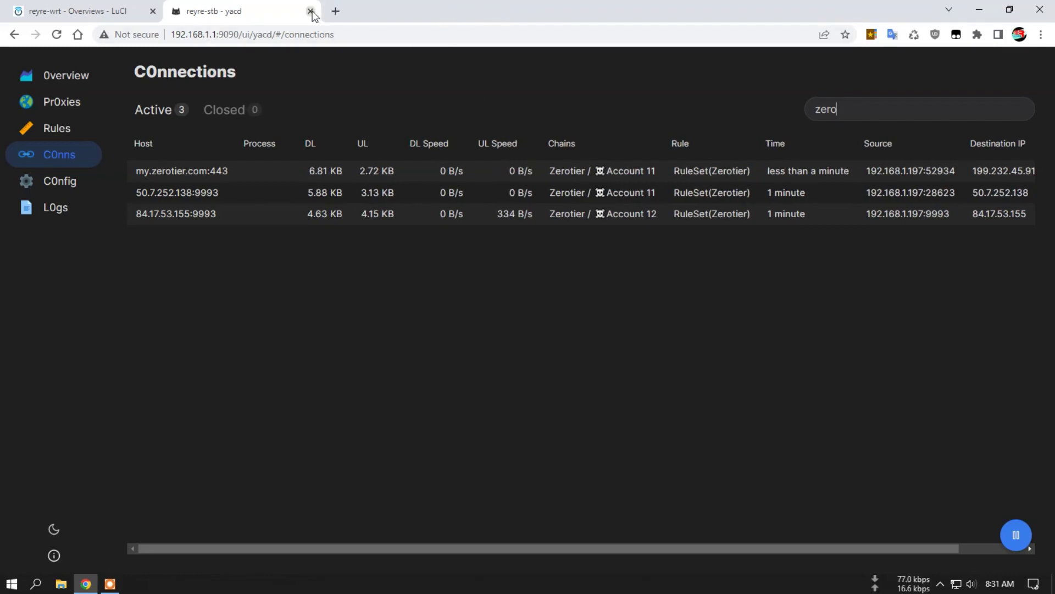